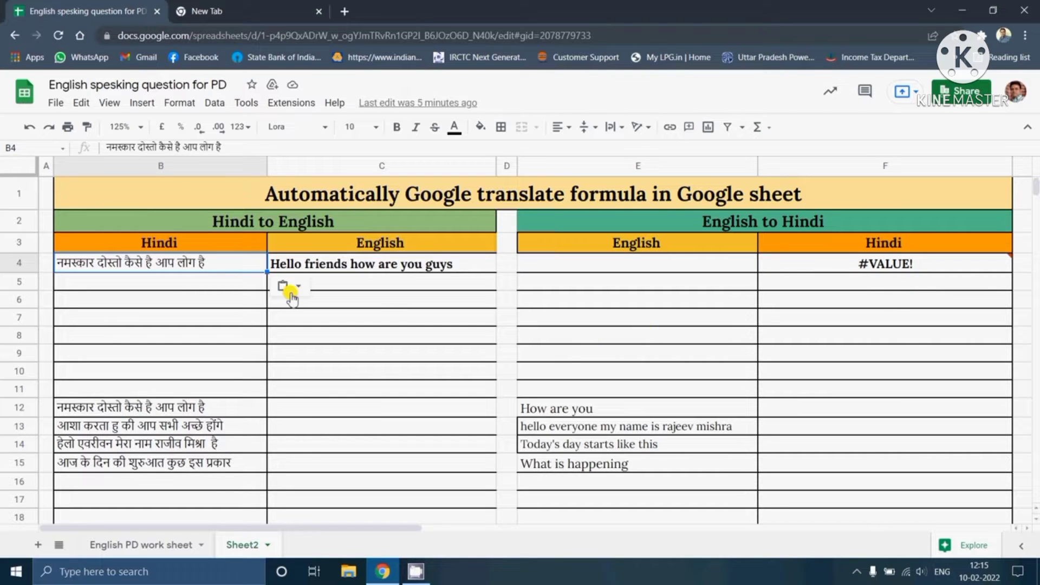
# Clear cell B4 and copy the Hindi greeting from B12 into it
pyautogui.click(217, 260)
pyautogui.press('Delete')
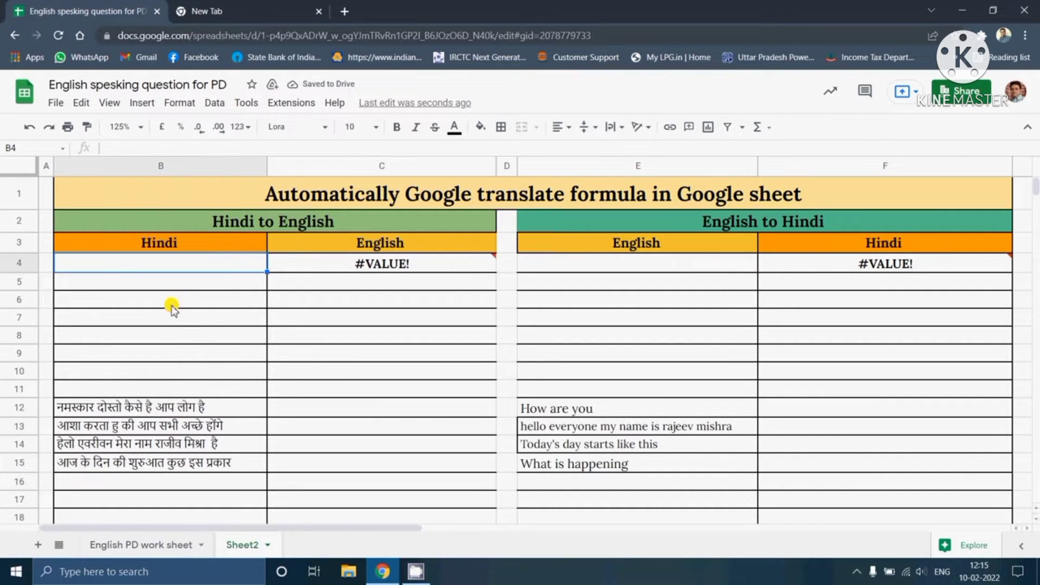
pyautogui.click(163, 409)
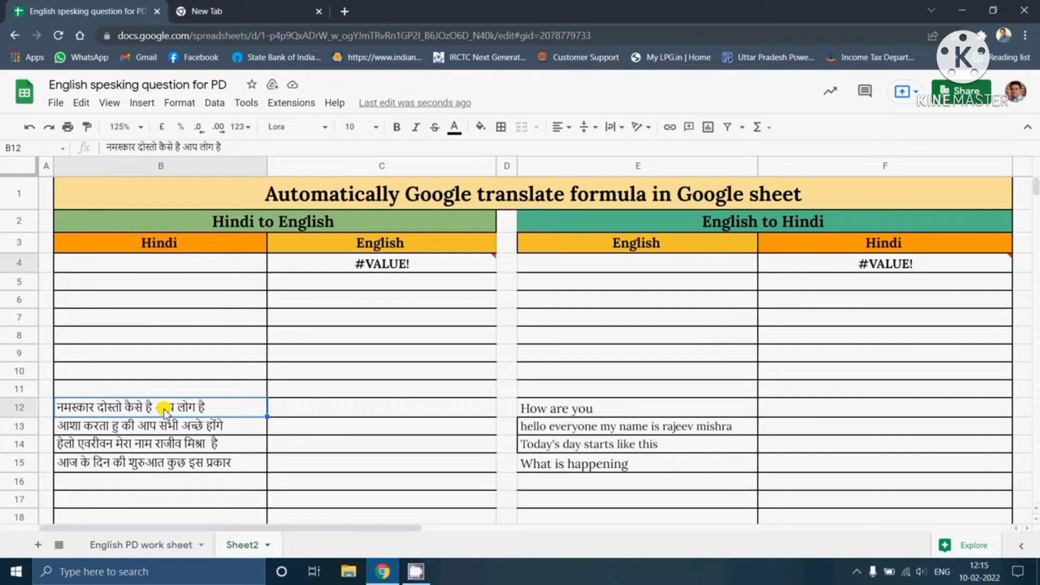
pyautogui.hotkey('ctrl', 'c')
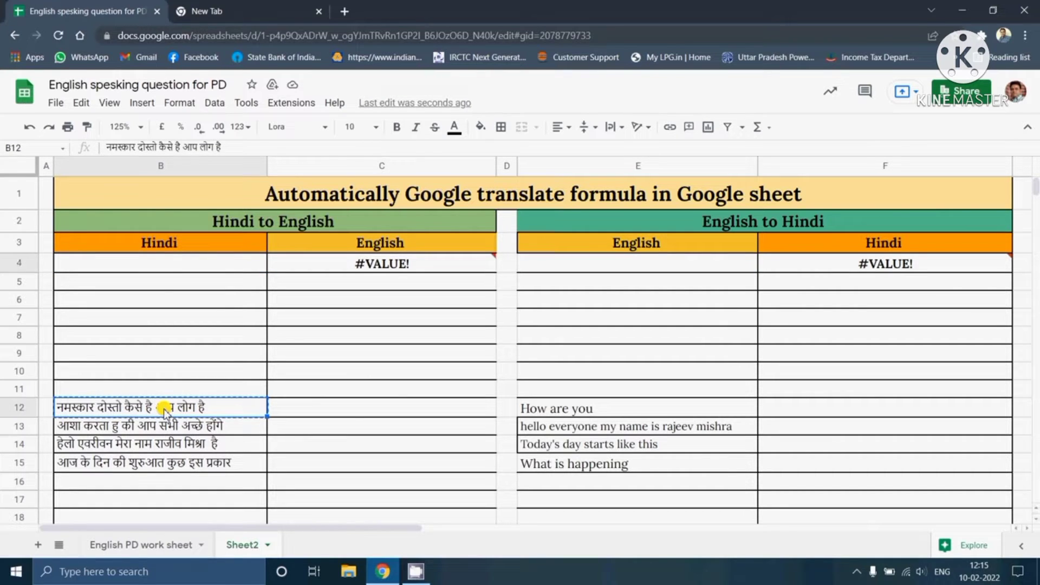
pyautogui.click(167, 261)
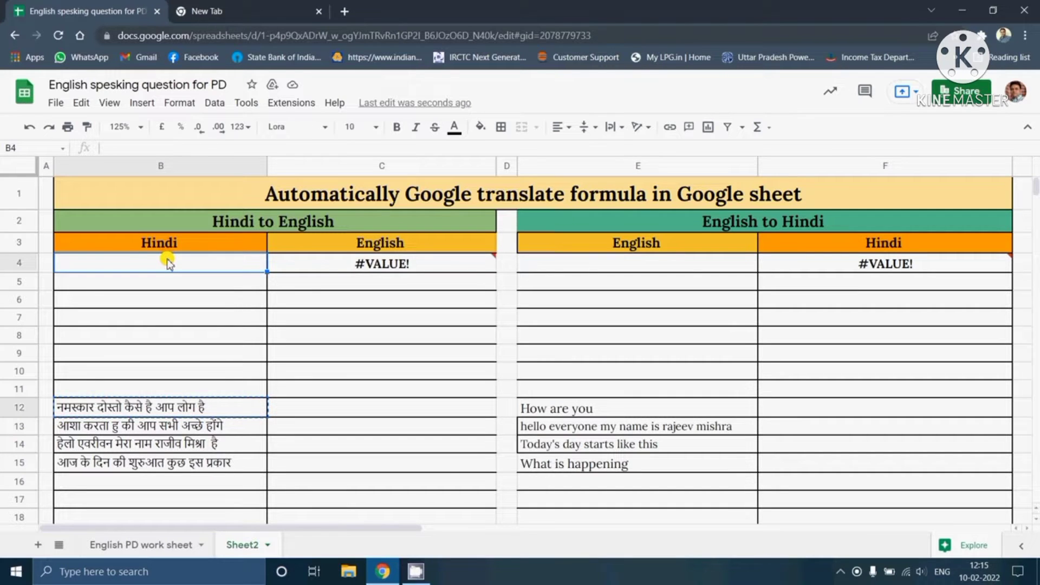
pyautogui.hotkey('ctrl', 'v')
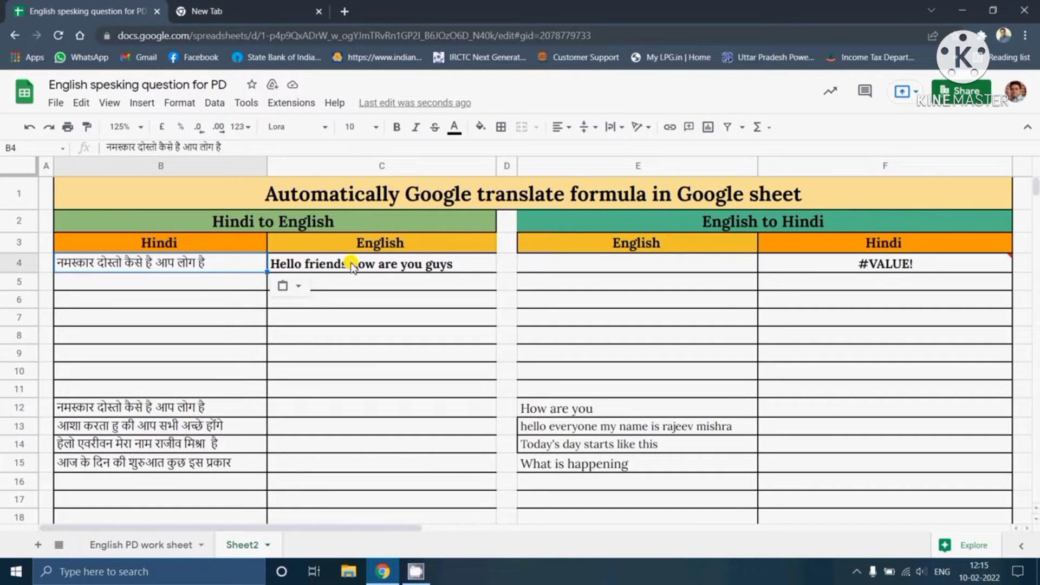
# Enter "how are you" in cell E4 of the English to Hindi table
pyautogui.click(578, 266)
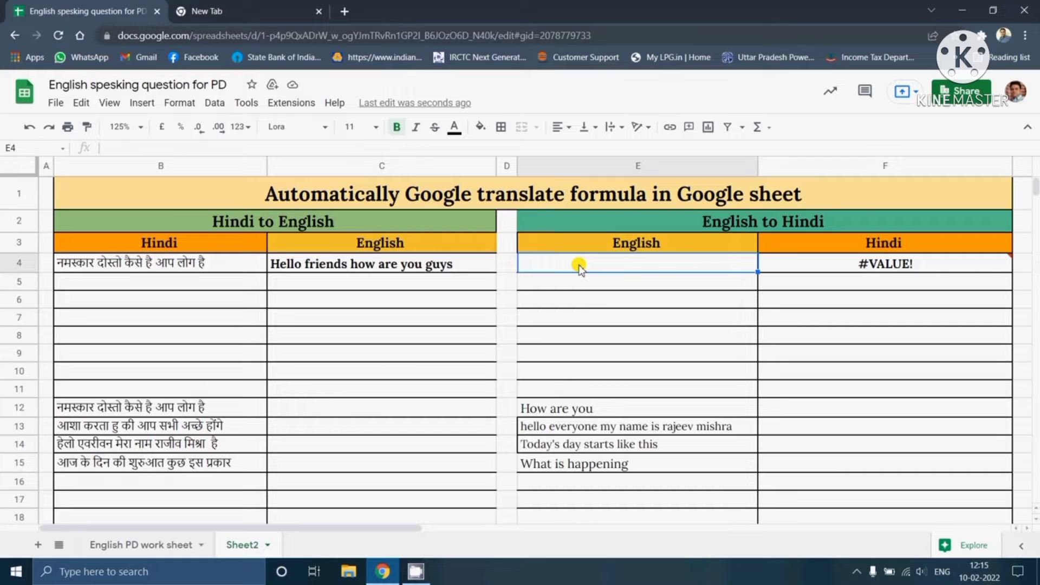
pyautogui.write('how')
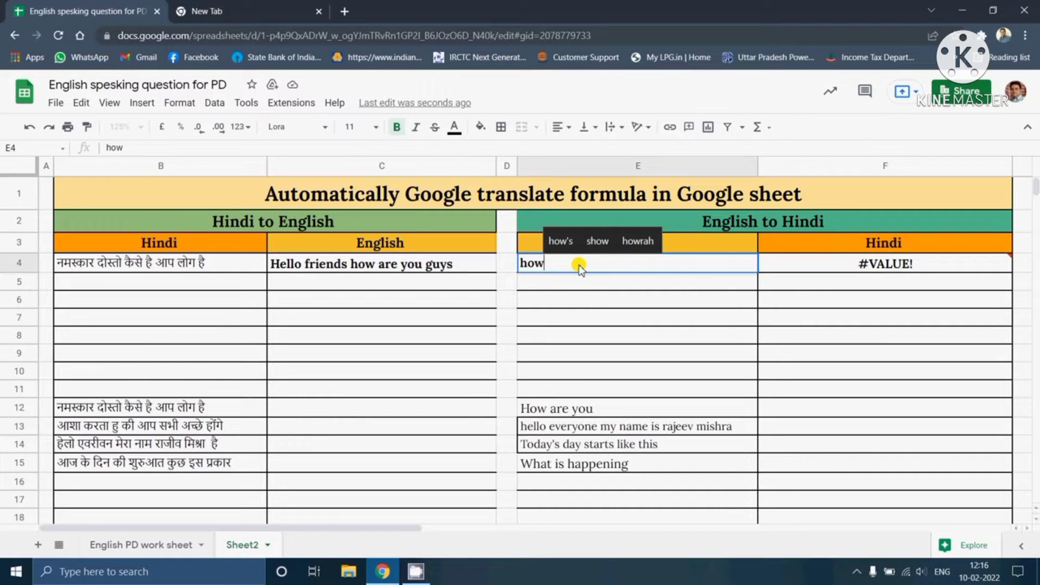
pyautogui.write(' a')
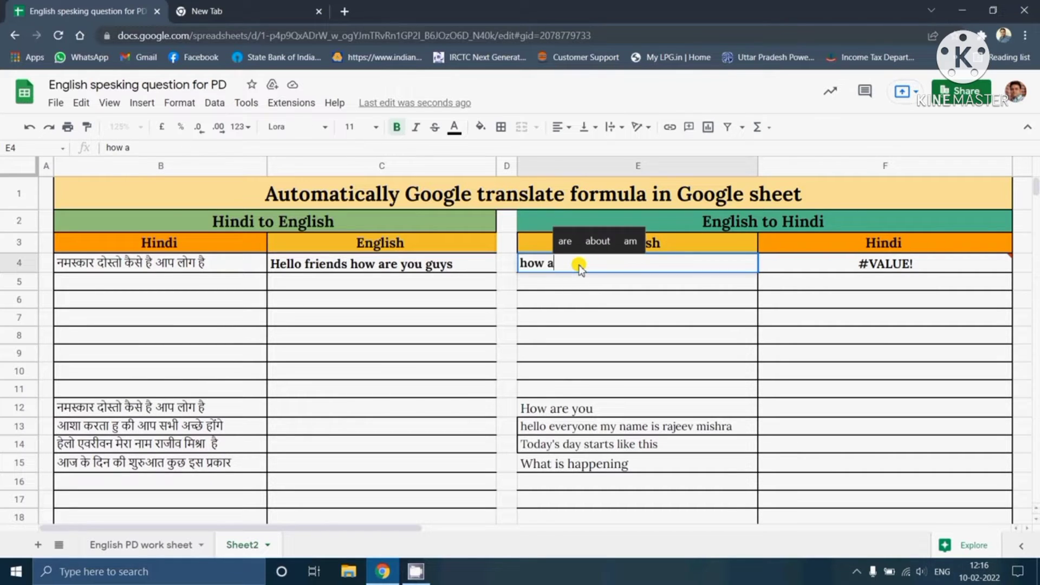
pyautogui.write('re you')
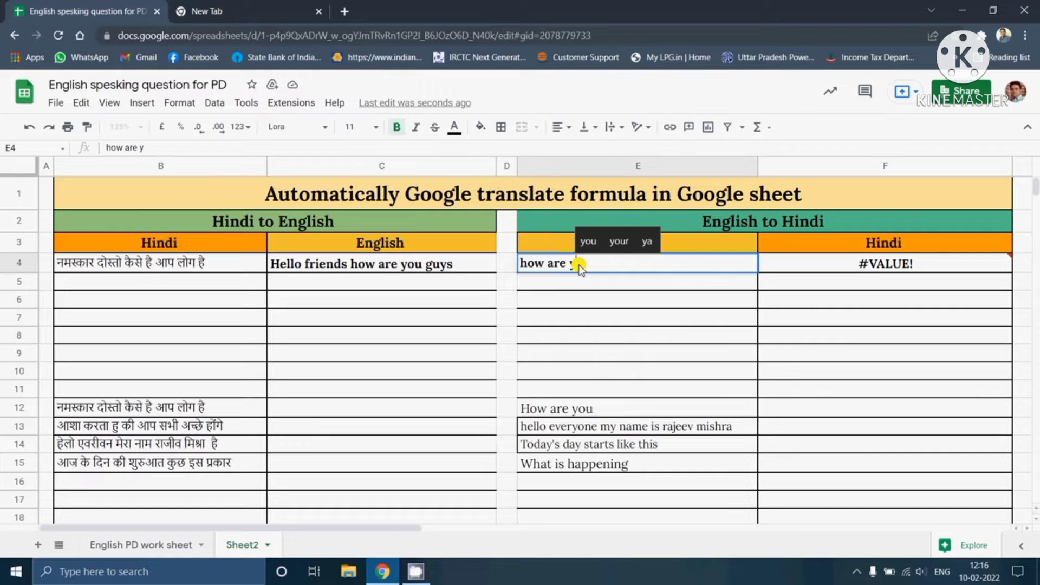
pyautogui.click(578, 320)
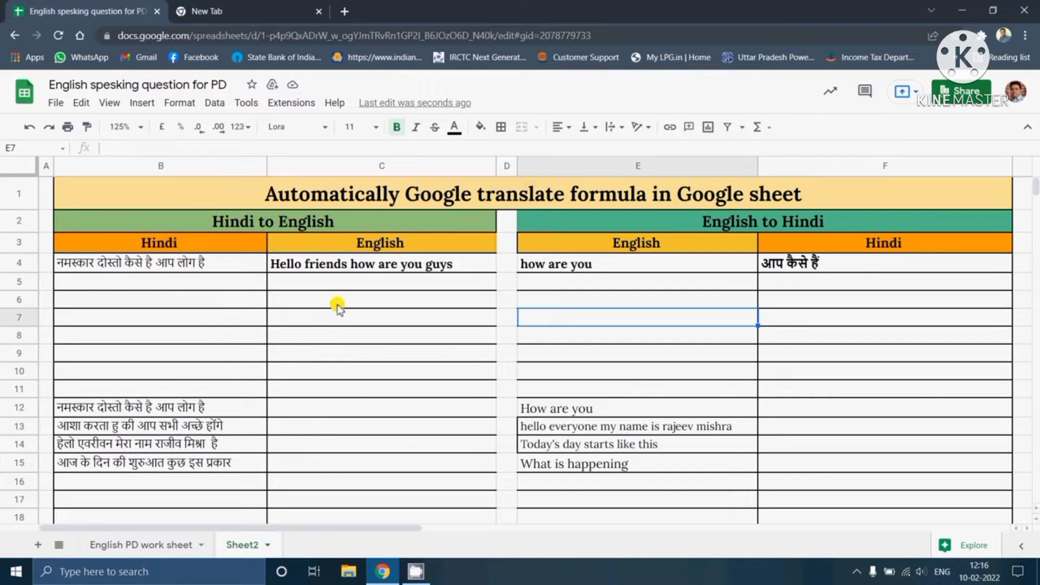
# Clear the Hindi text in B4 and the translation formulas in F4 and C4
pyautogui.click(228, 265)
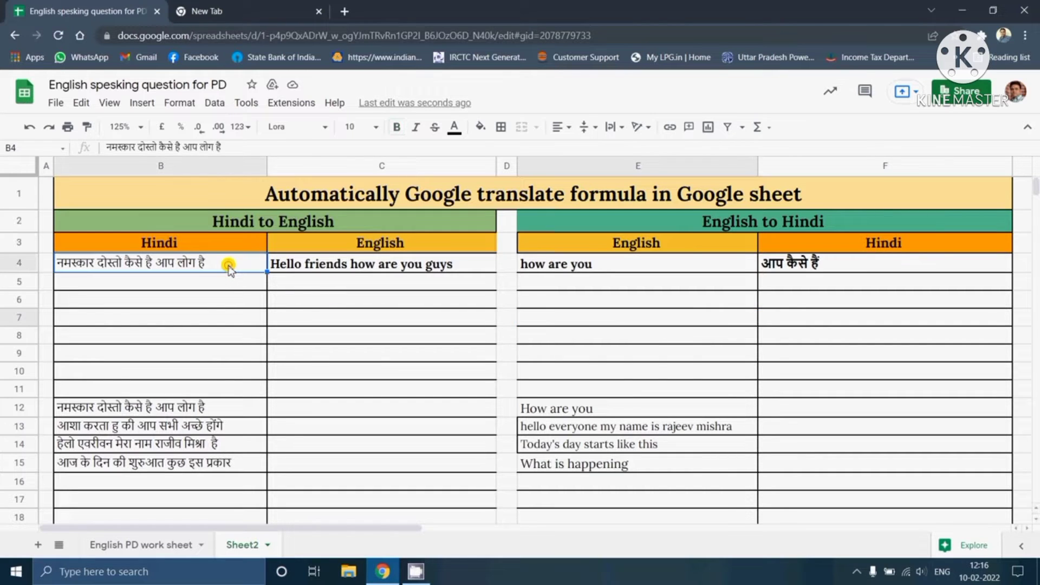
pyautogui.press('Delete')
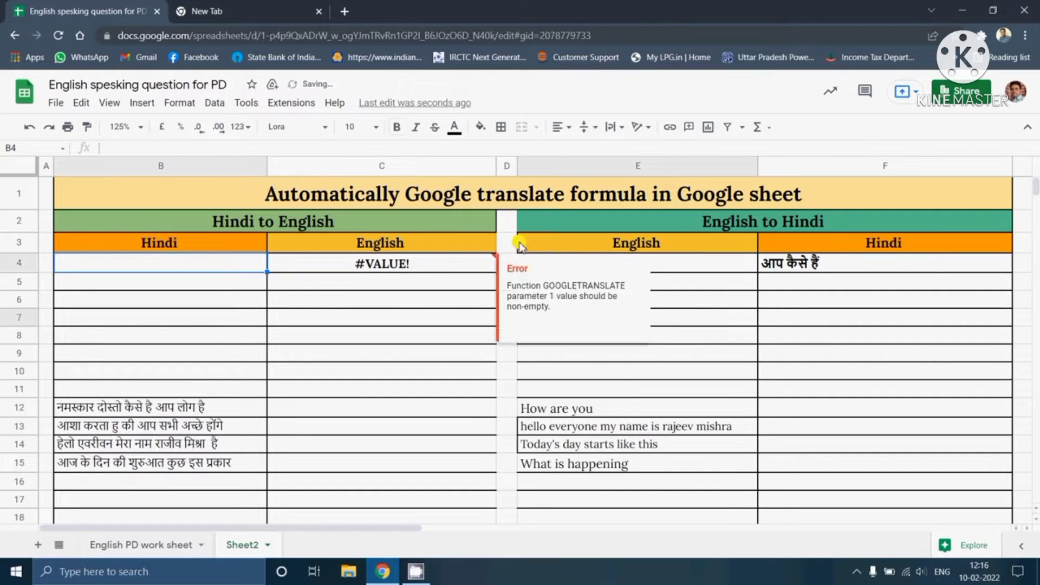
pyautogui.click(785, 269)
pyautogui.press('Delete')
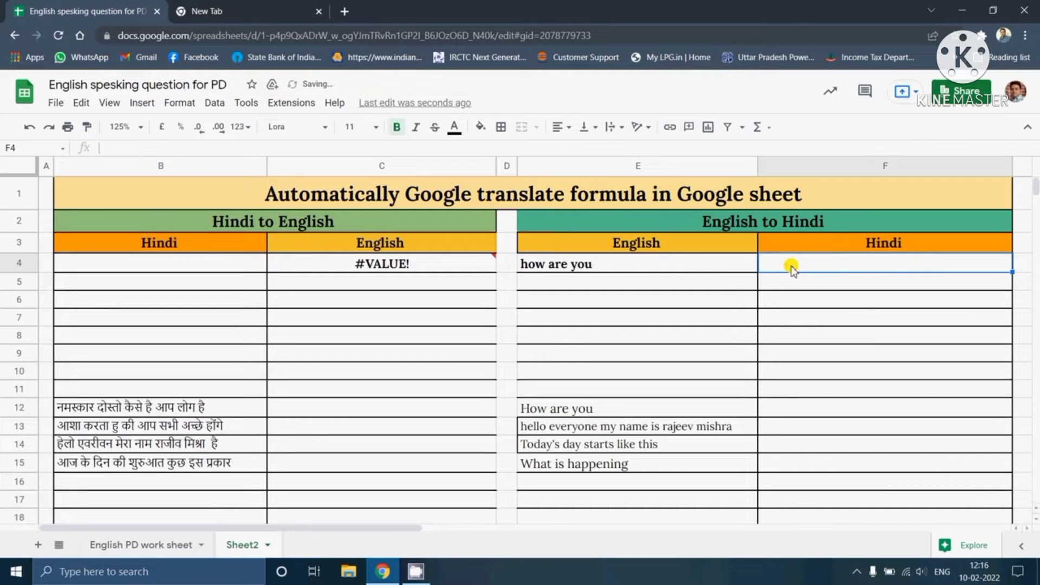
pyautogui.click(462, 268)
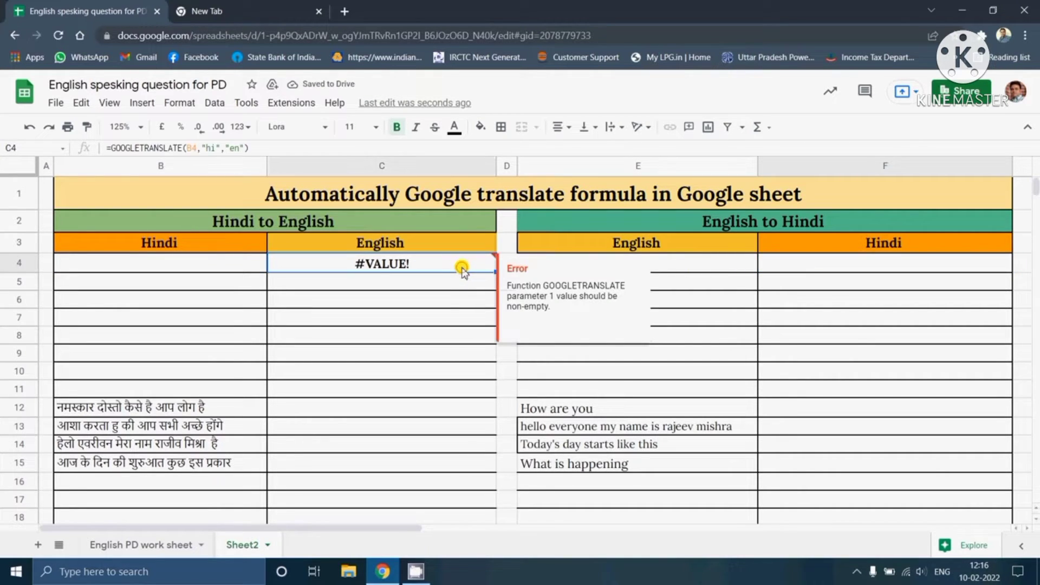
pyautogui.press('Delete')
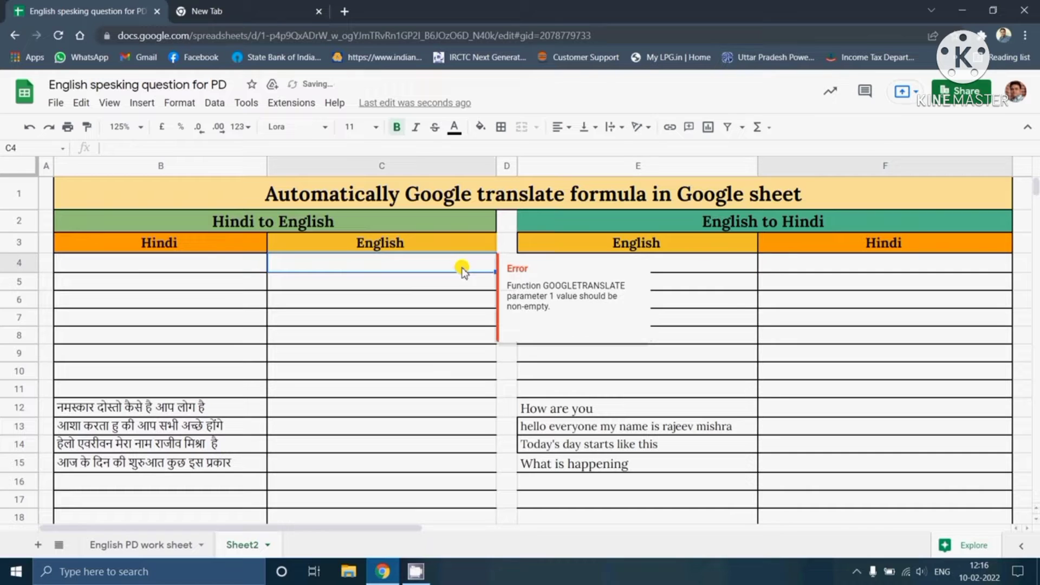
pyautogui.click(841, 264)
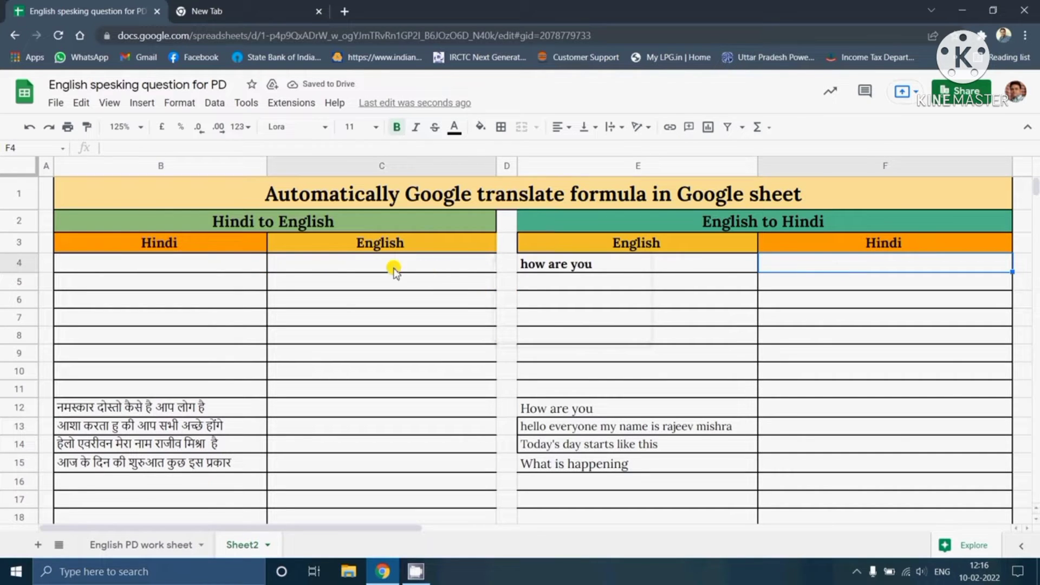
pyautogui.click(206, 266)
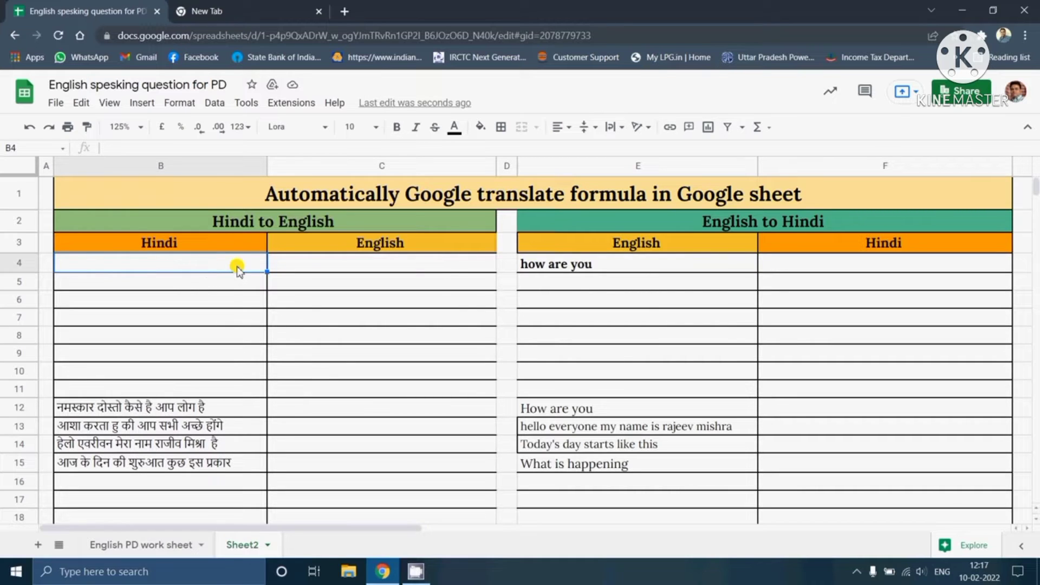
# Begin a GOOGLETRANSLATE formula in C4 with cell B4 as the text argument
pyautogui.click(324, 265)
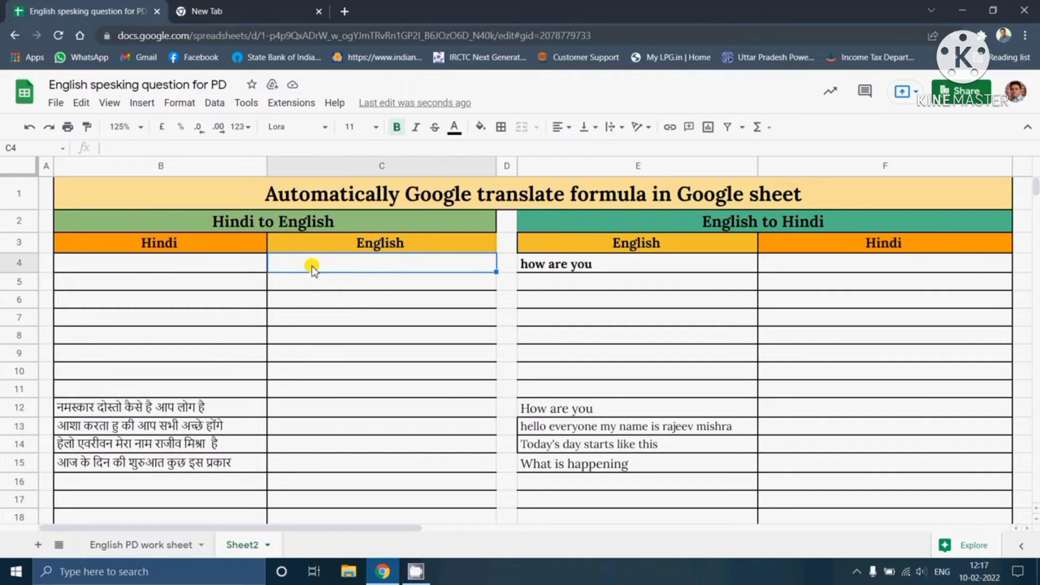
pyautogui.write('=')
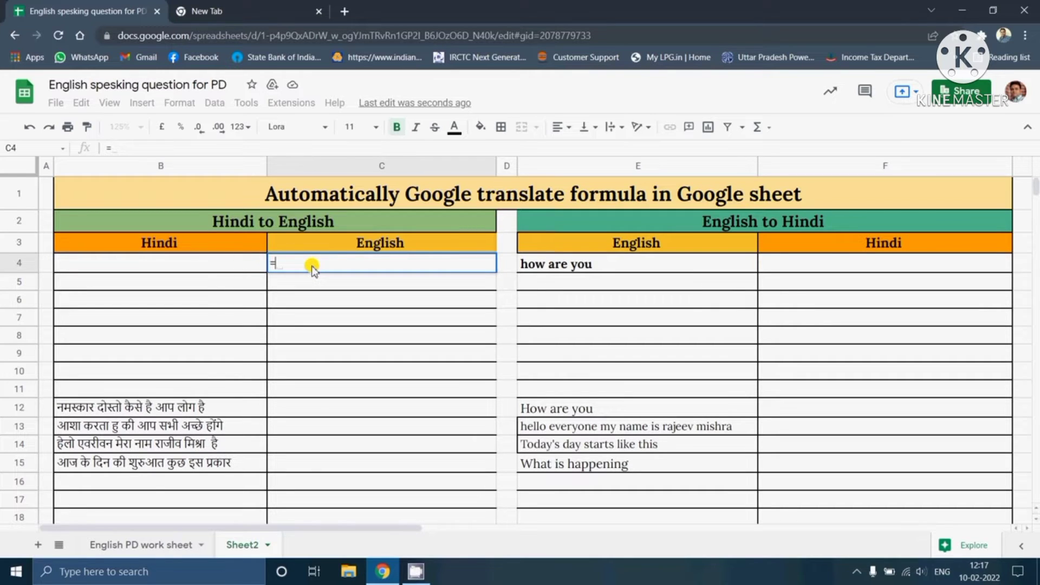
pyautogui.write('goog')
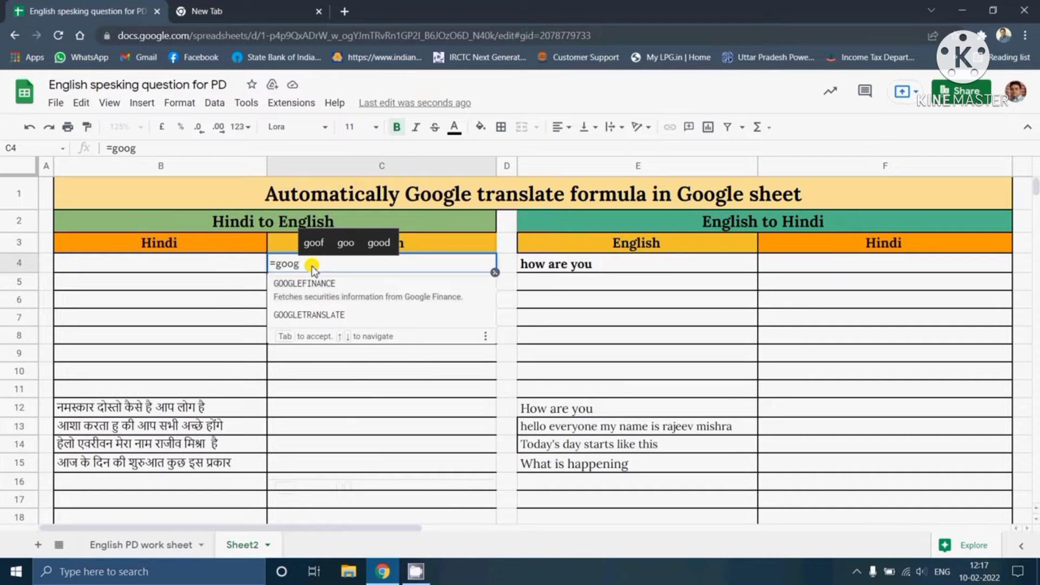
pyautogui.click(334, 304)
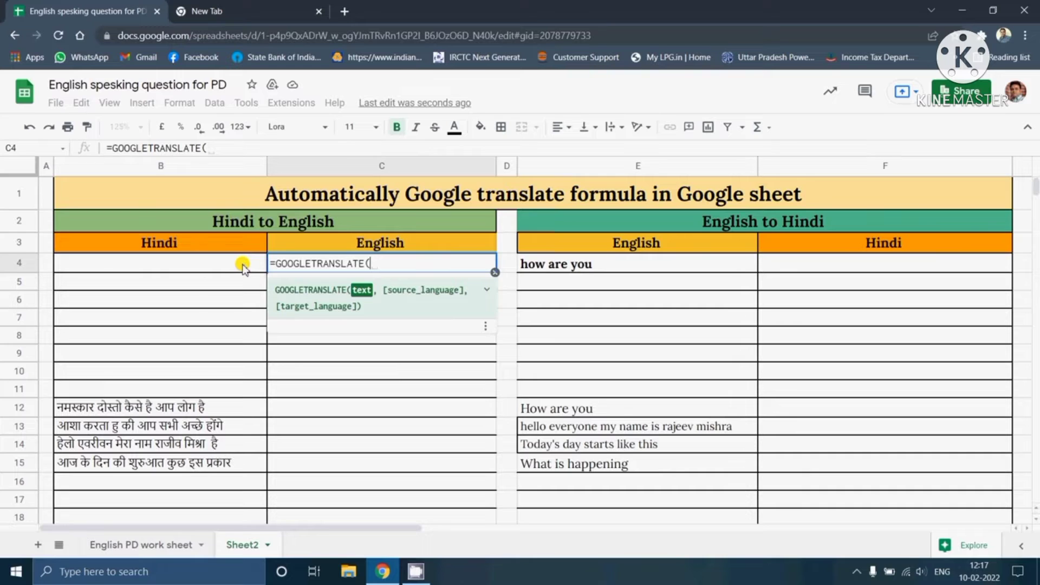
pyautogui.click(190, 268)
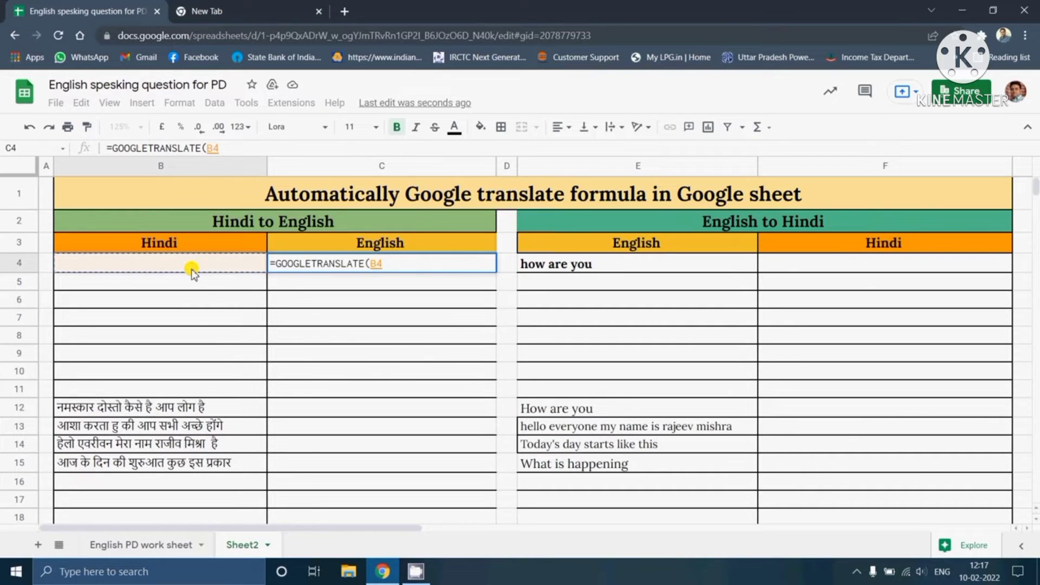
pyautogui.write(',')
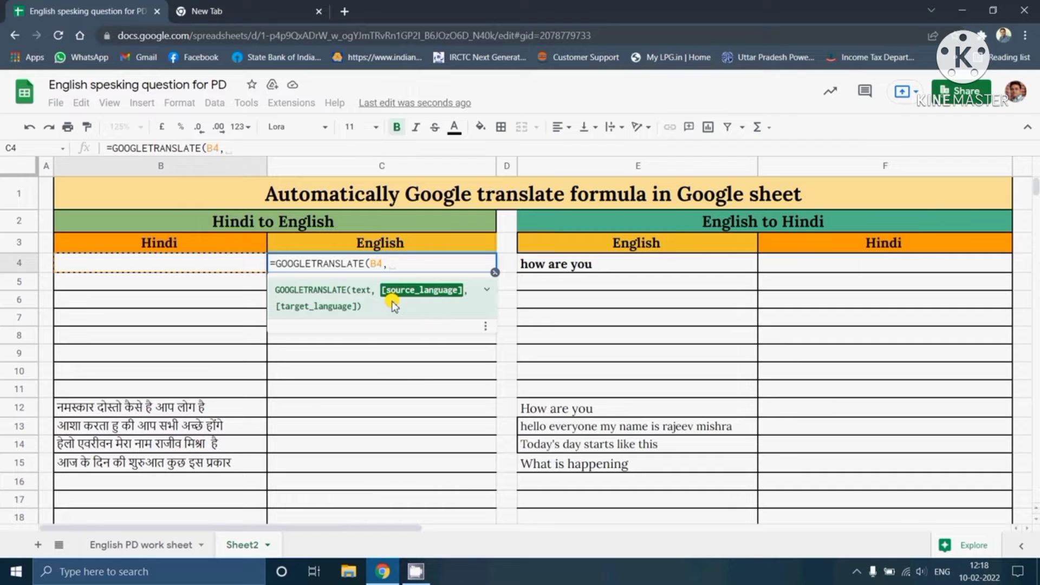
# Complete the C4 formula with source language "hi" and target language "en", giving =GOOGLETRANSLATE(B4,"hi","en")
pyautogui.write('"')
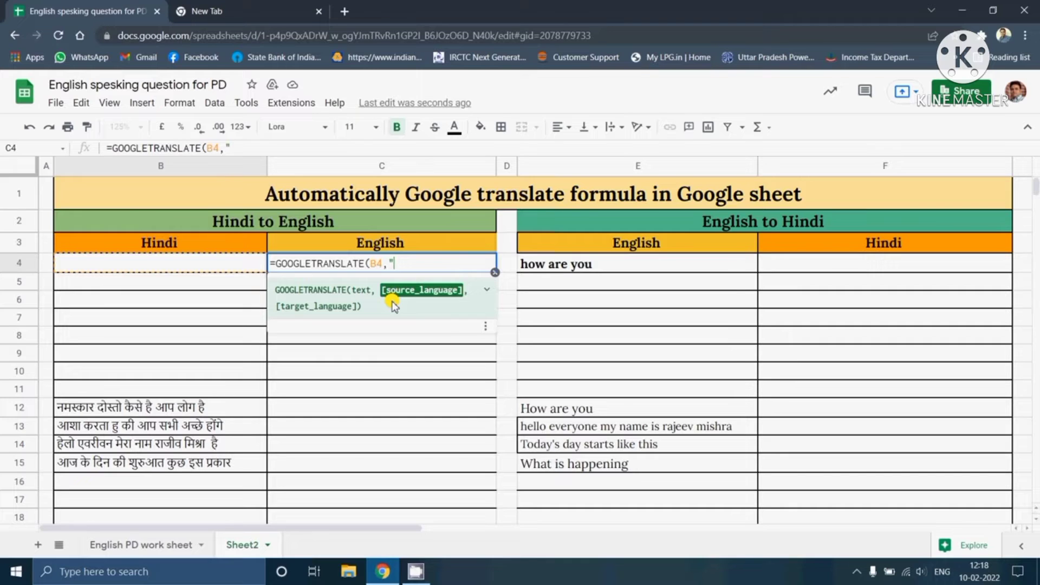
pyautogui.write('hi')
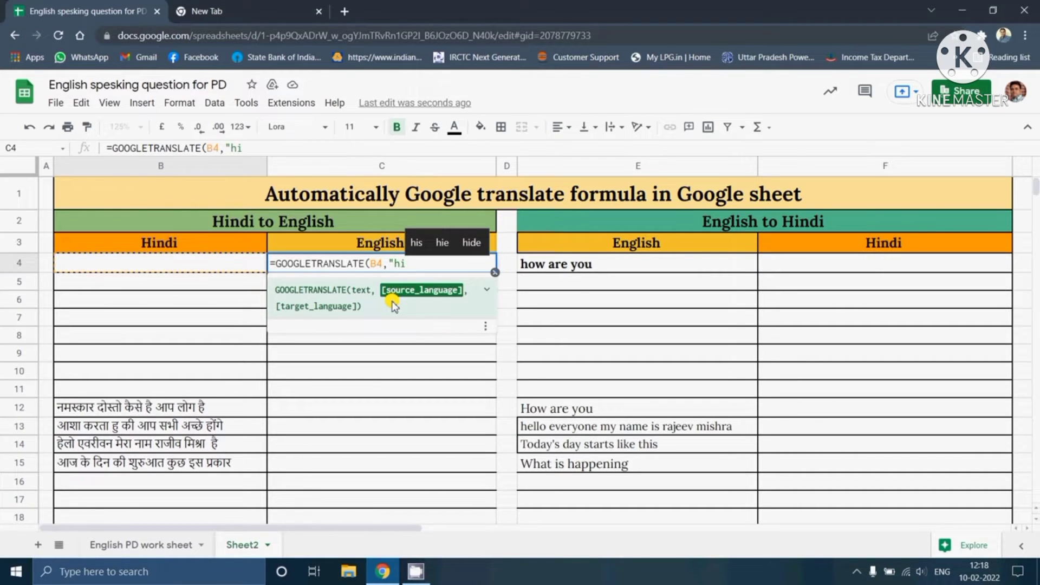
pyautogui.write('"')
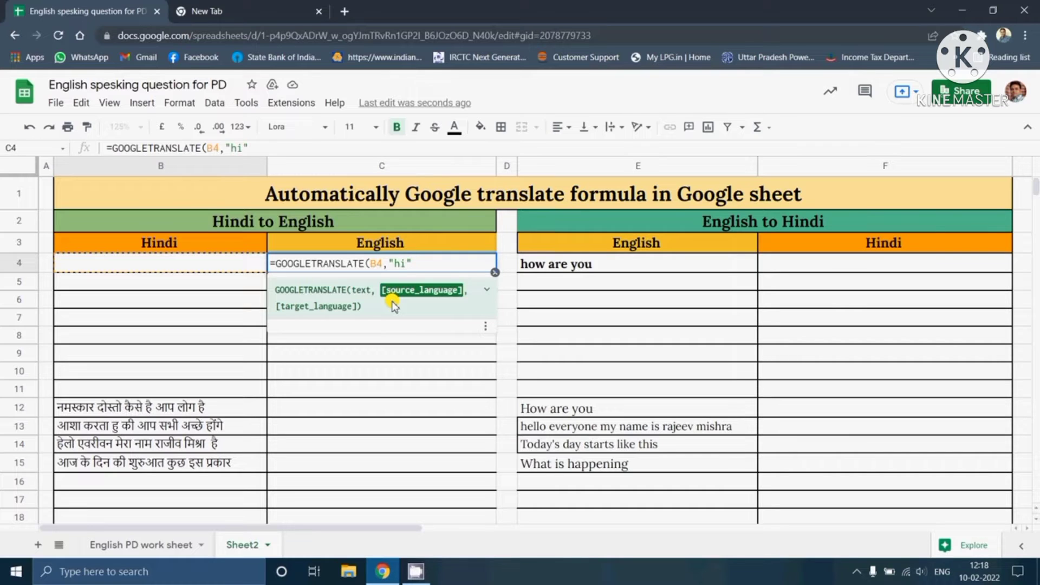
pyautogui.write(',')
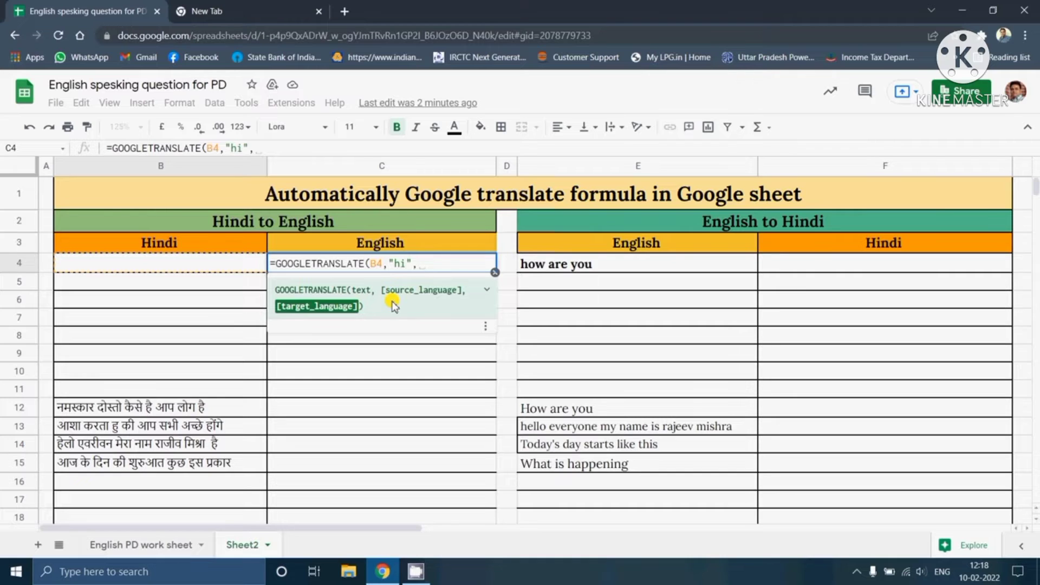
pyautogui.write('"')
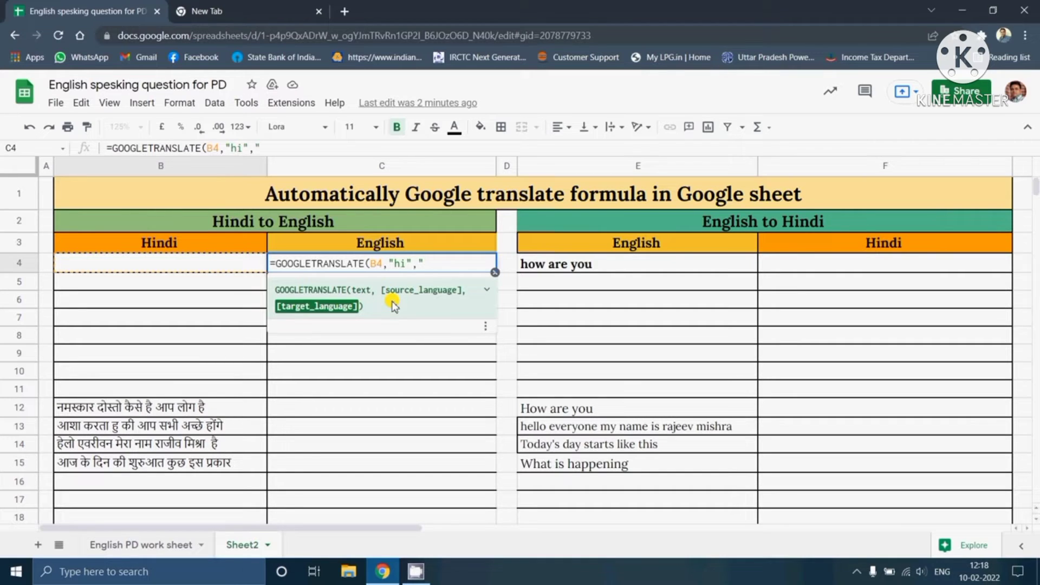
pyautogui.write('en')
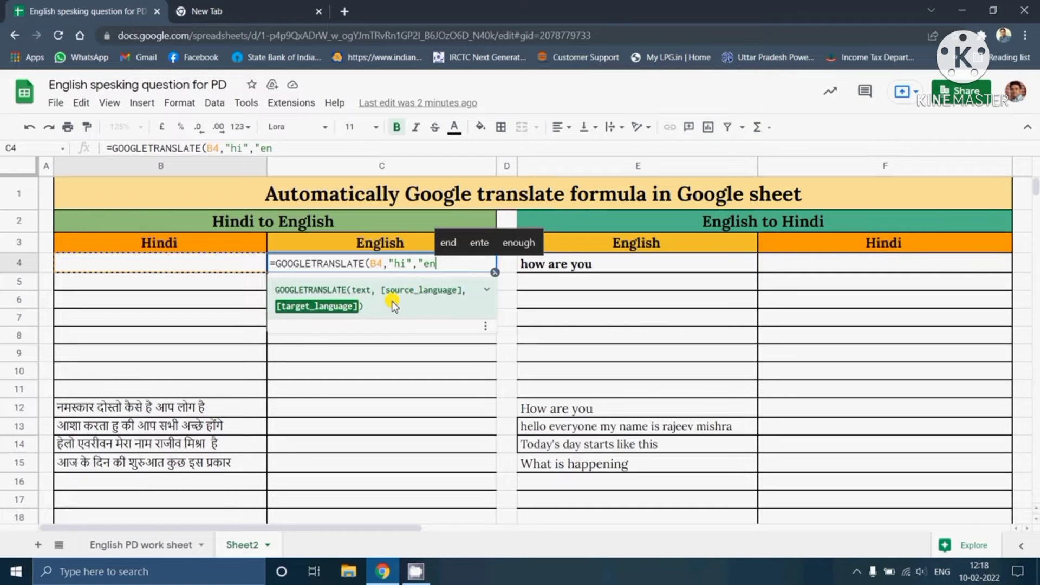
pyautogui.write('"')
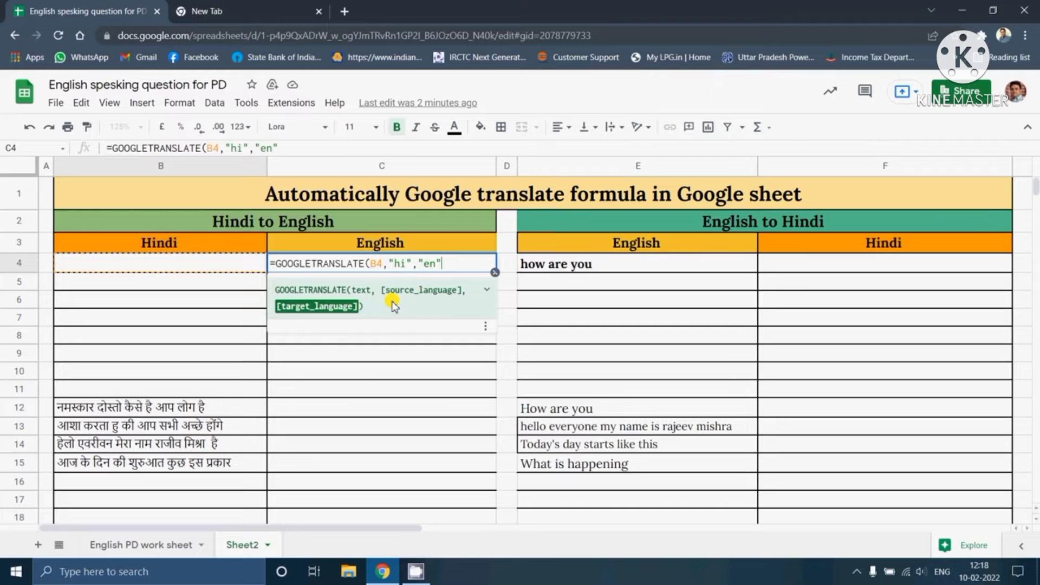
pyautogui.write(')')
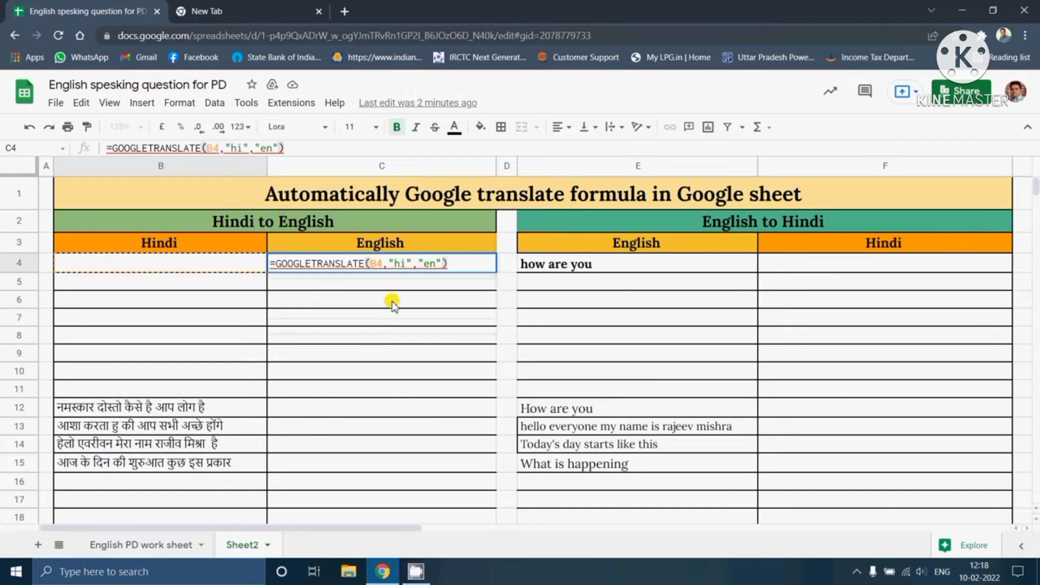
pyautogui.press('Return')
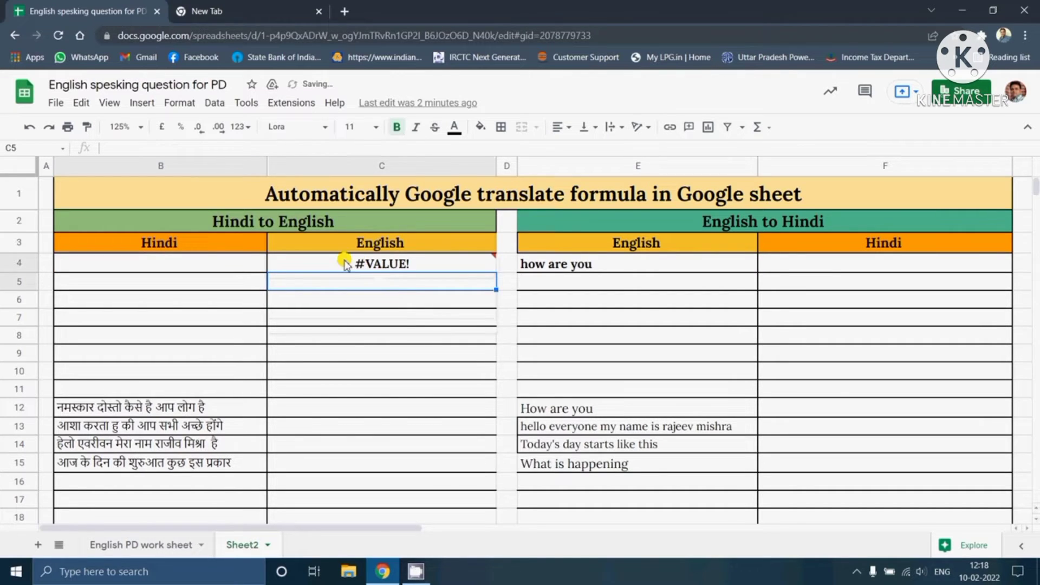
pyautogui.moveTo(340, 261)
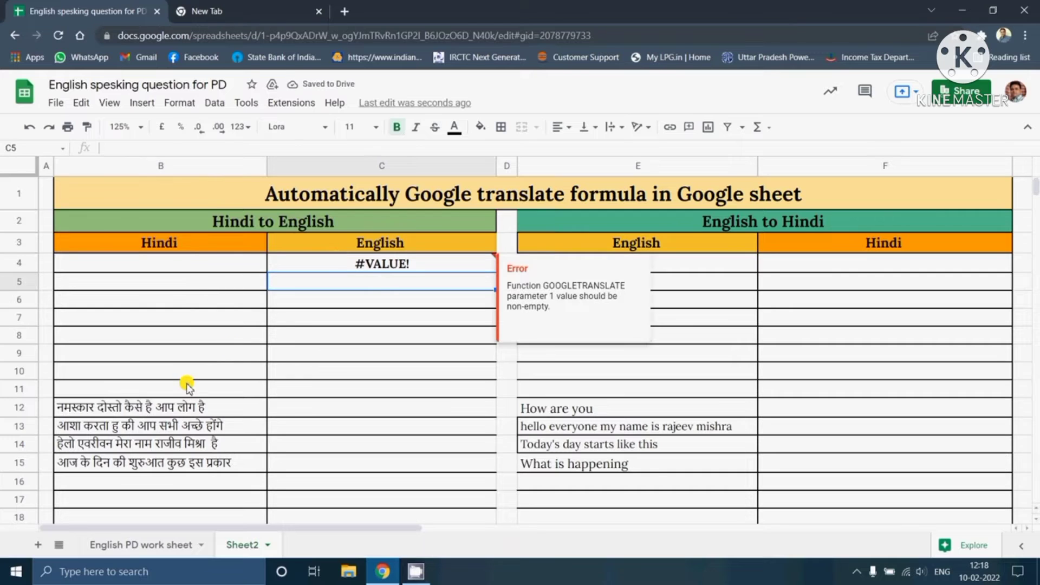
# Copy the Hindi sentence from cell B13 into B4 of the Hindi to English table
pyautogui.click(159, 427)
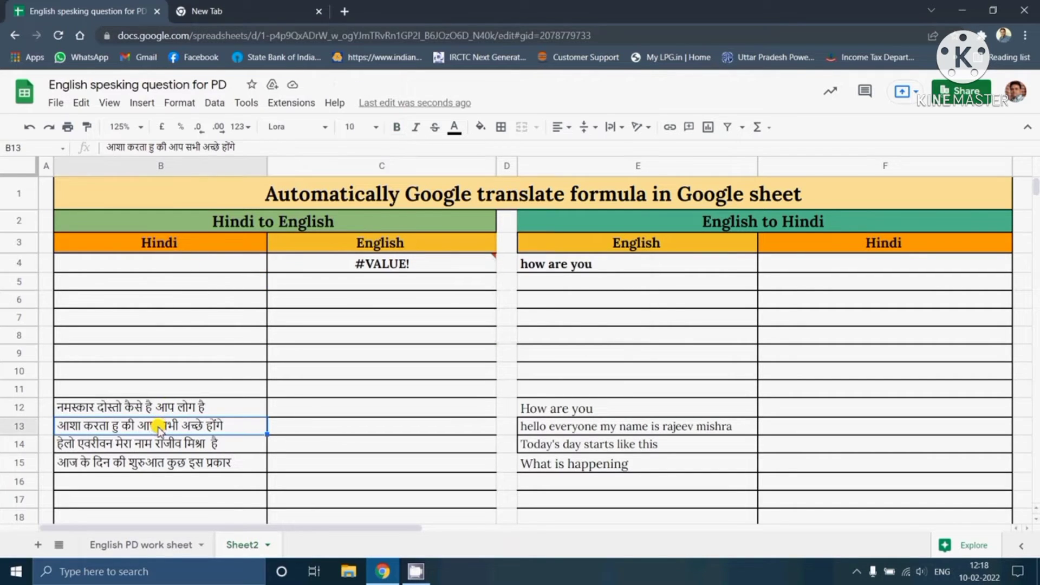
pyautogui.hotkey('ctrl', 'c')
pyautogui.click(123, 264)
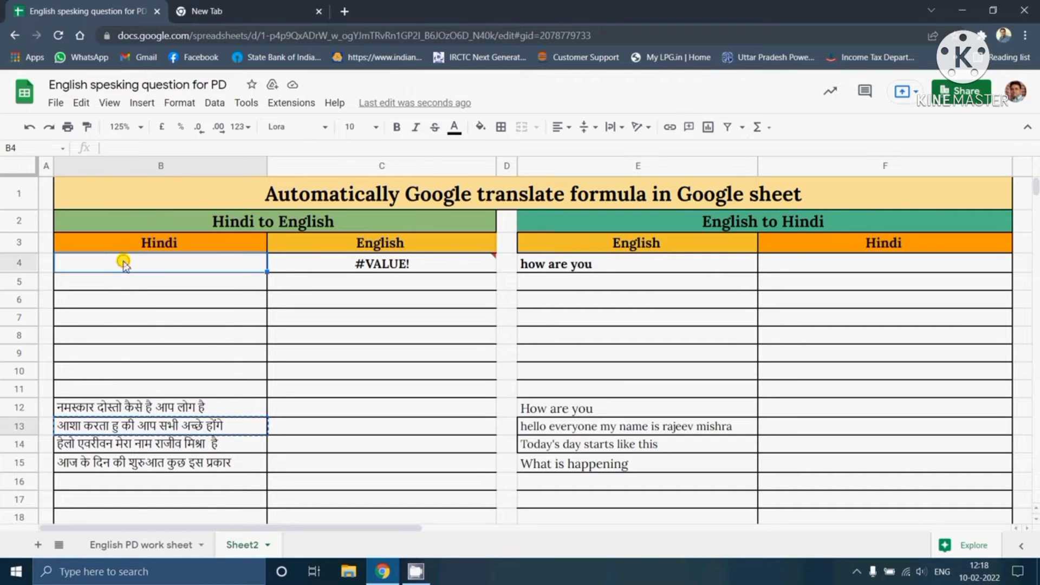
pyautogui.hotkey('ctrl', 'v')
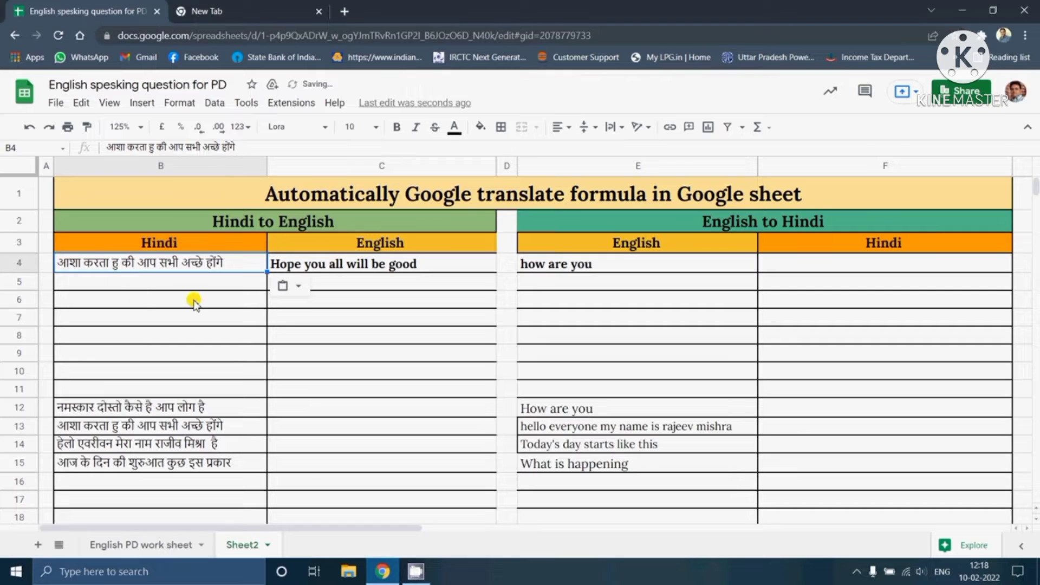
pyautogui.click(313, 316)
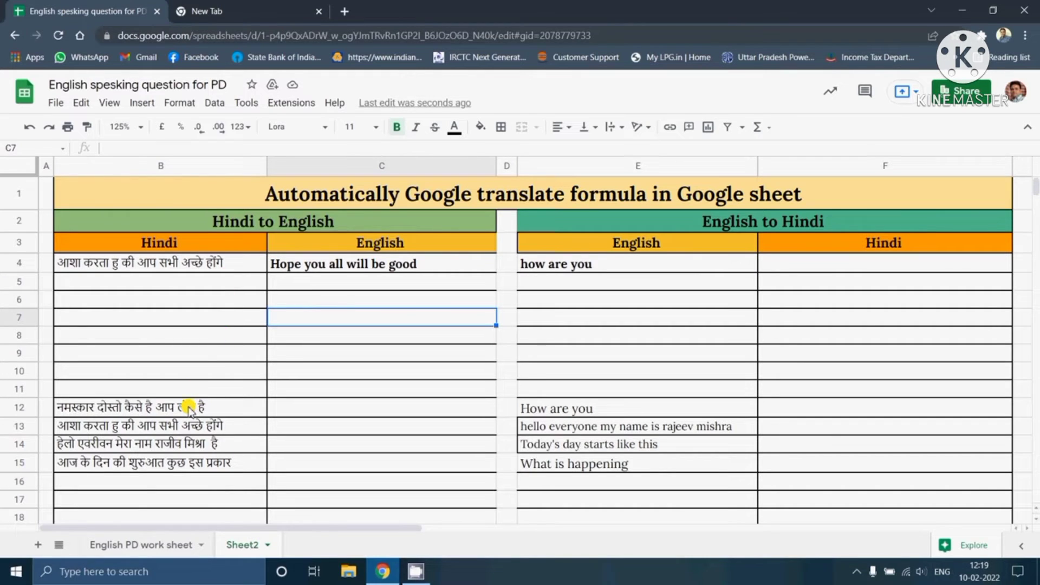
# Copy the Hindi to English translation formula from C4 into C12:C15 beside the sample Hindi sentences
pyautogui.click(397, 264)
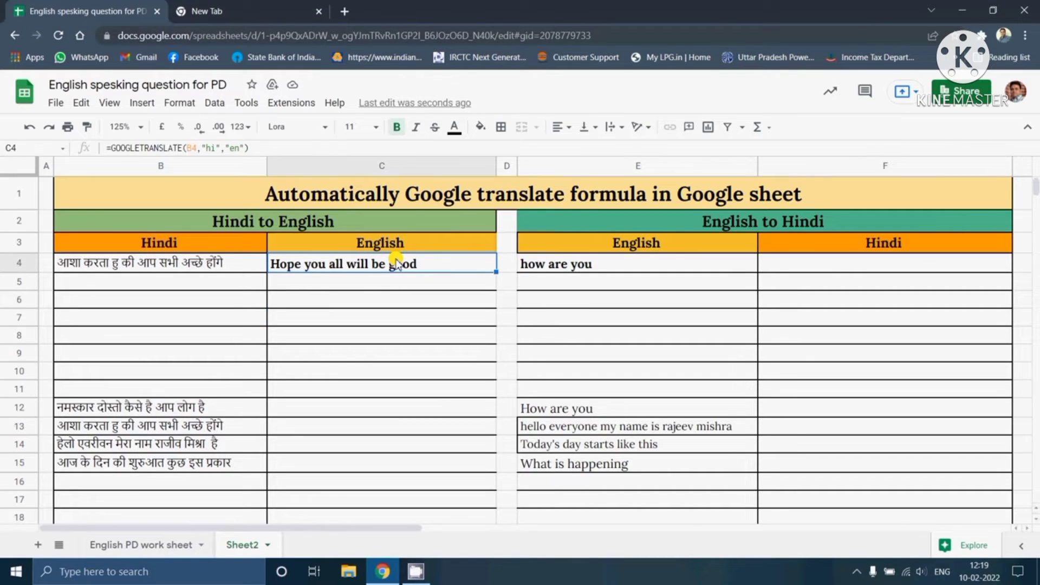
pyautogui.hotkey('ctrl', 'c')
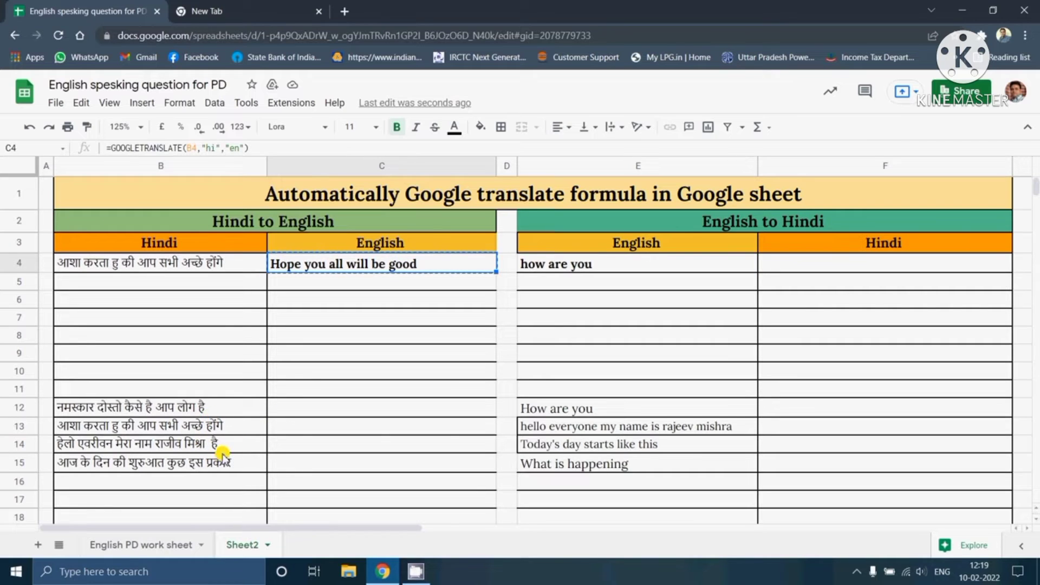
pyautogui.click(324, 408)
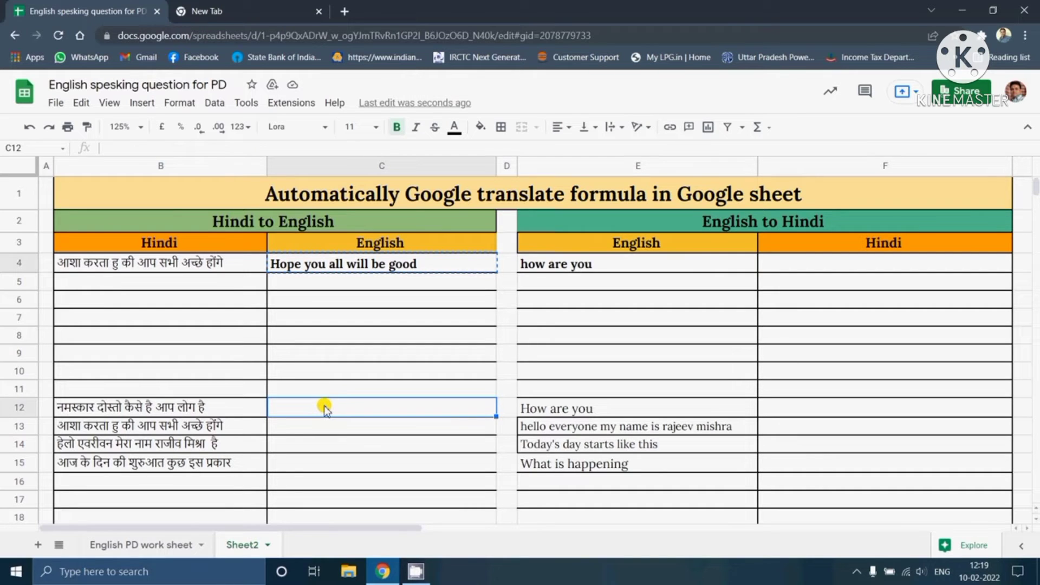
pyautogui.press('Down')
pyautogui.press('Down')
pyautogui.press('Down')
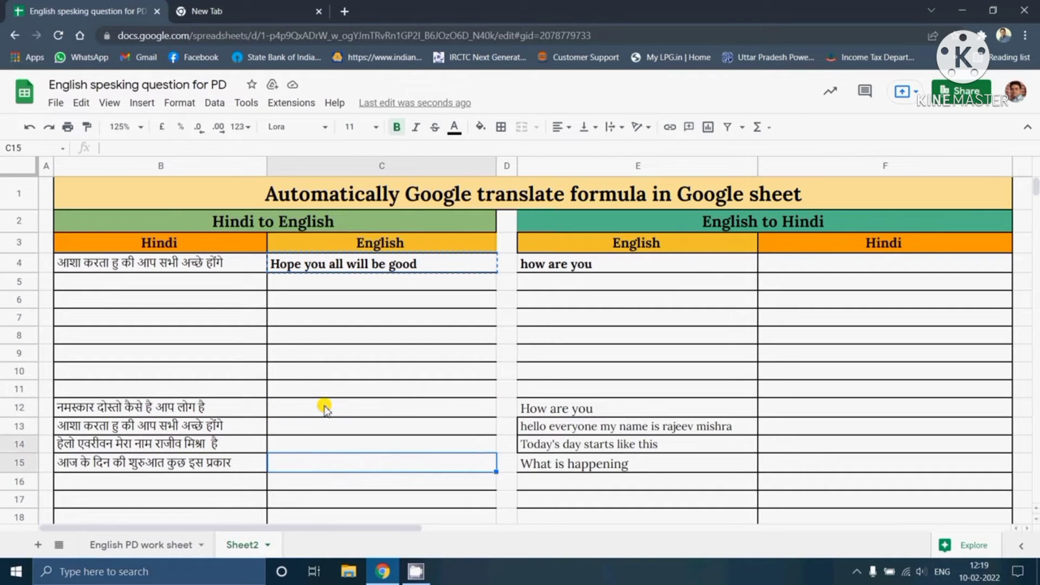
pyautogui.press('Up')
pyautogui.press('Up')
pyautogui.press('Up')
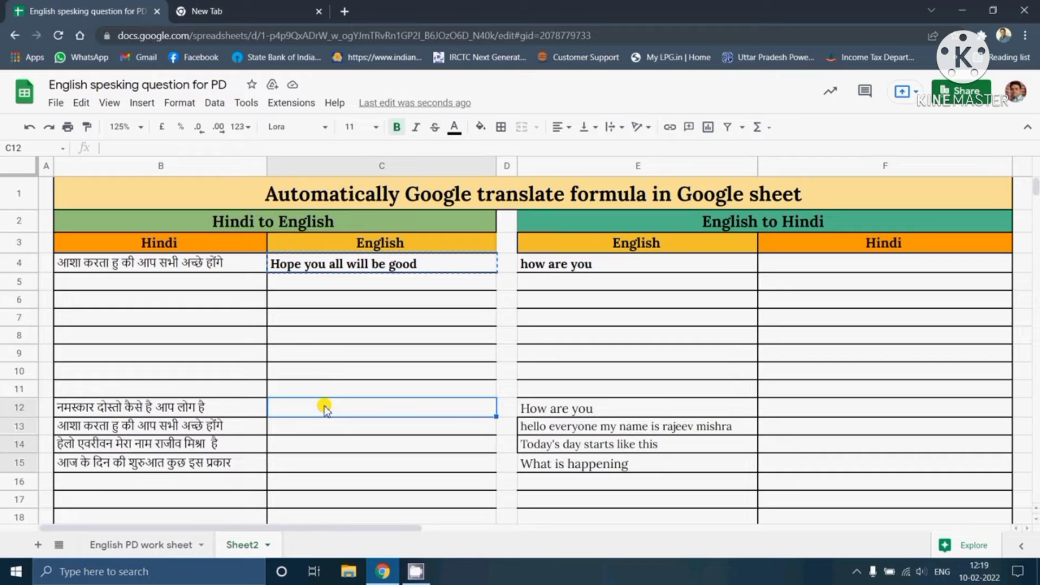
pyautogui.hotkey('shift', 'Down')
pyautogui.hotkey('shift', 'Down')
pyautogui.hotkey('shift', 'Down')
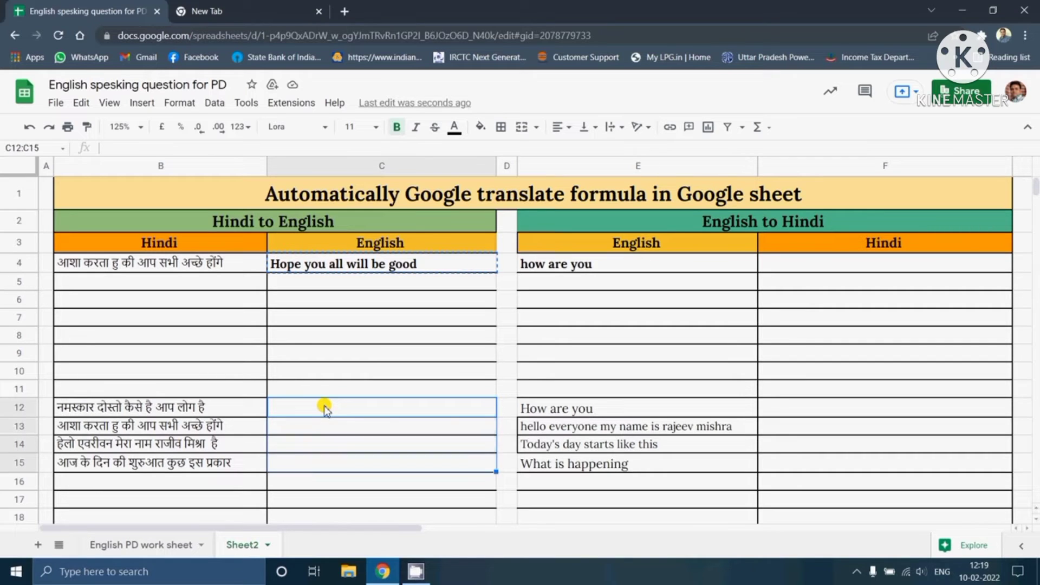
pyautogui.hotkey('ctrl', 'v')
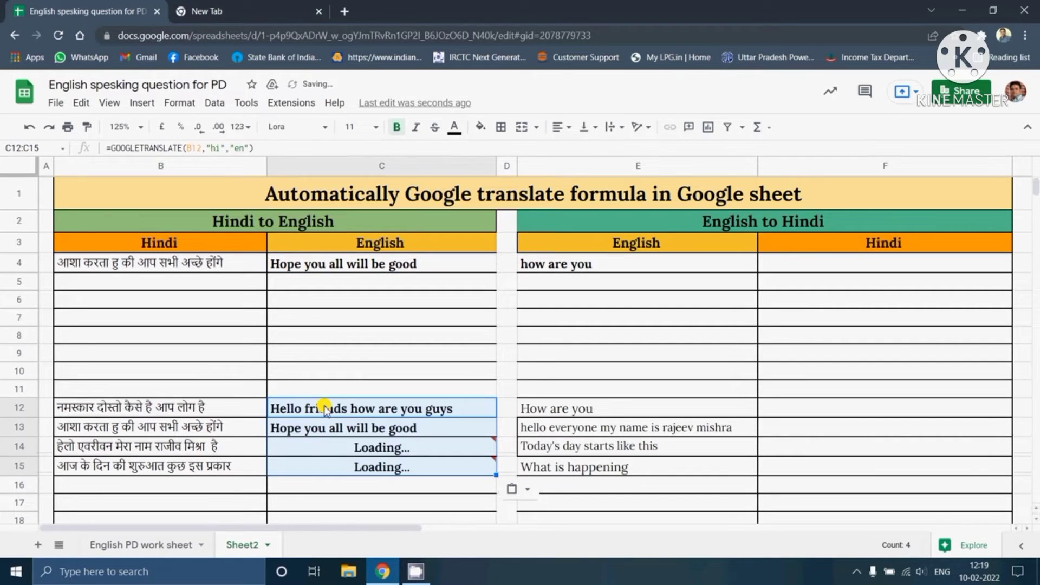
pyautogui.click(219, 413)
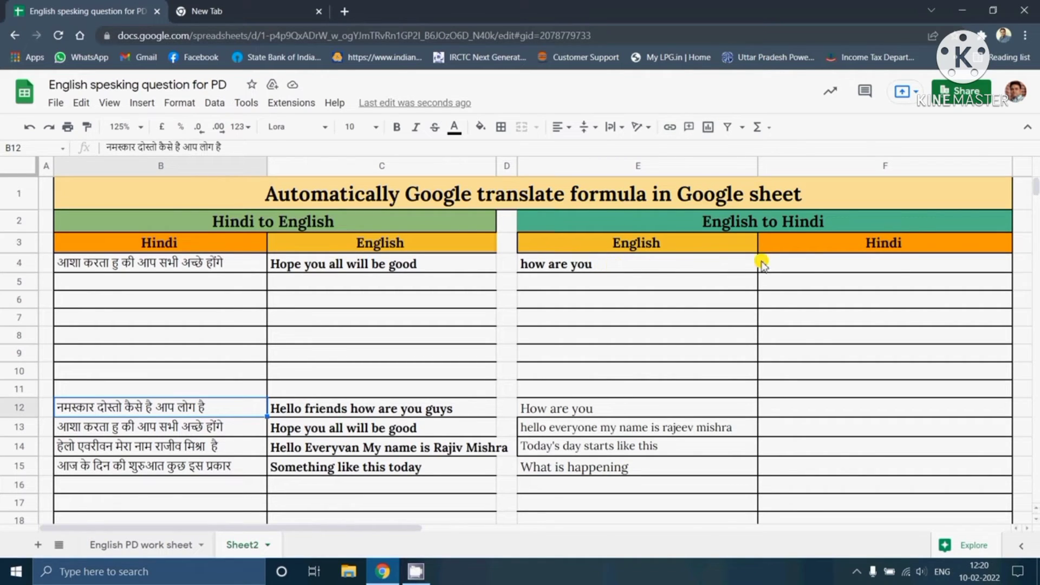
# Begin a GOOGLETRANSLATE formula in F4 with cell E4 as the text argument
pyautogui.click(856, 266)
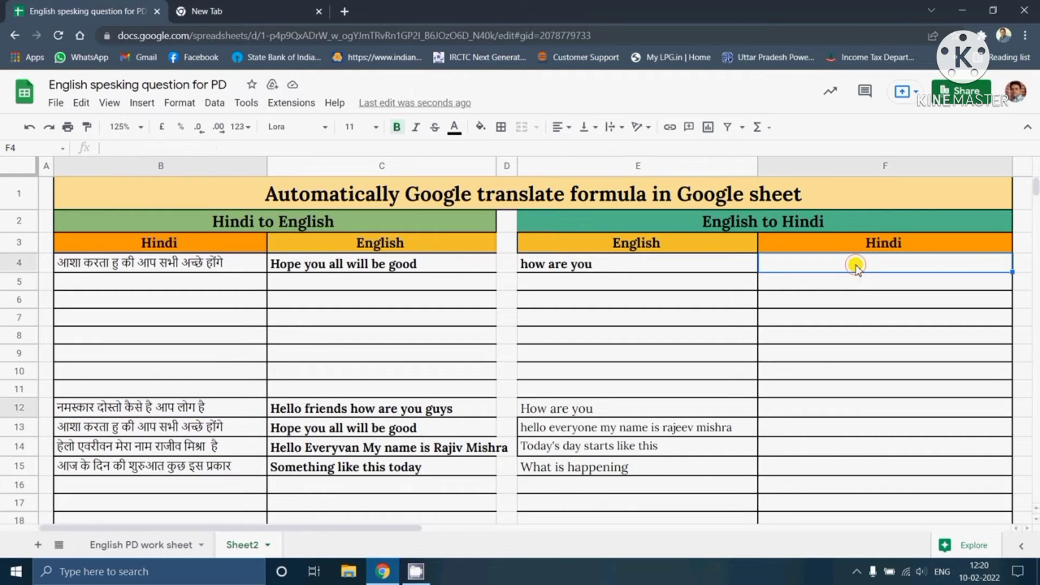
pyautogui.write('=')
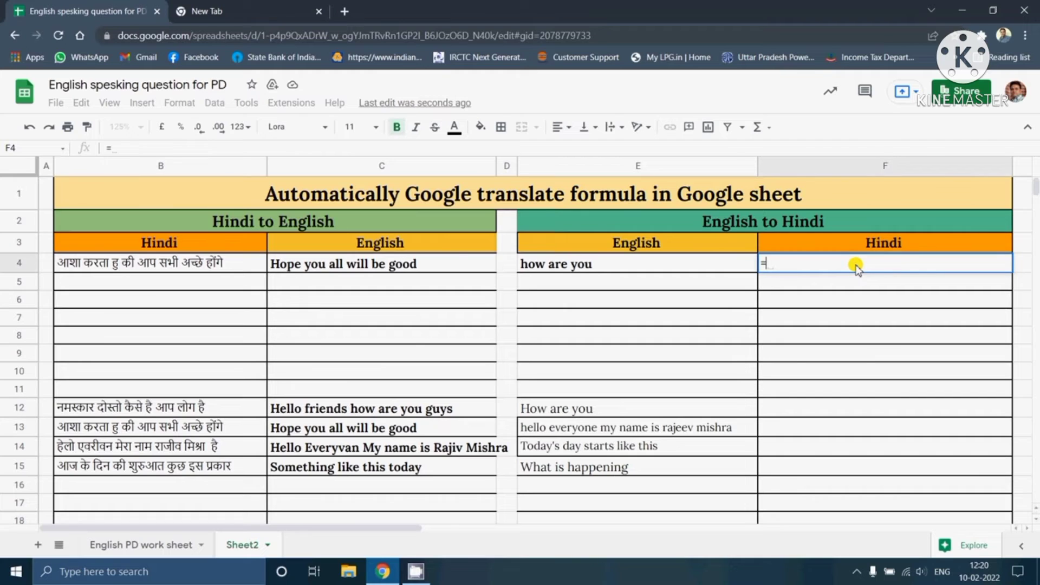
pyautogui.write('goo')
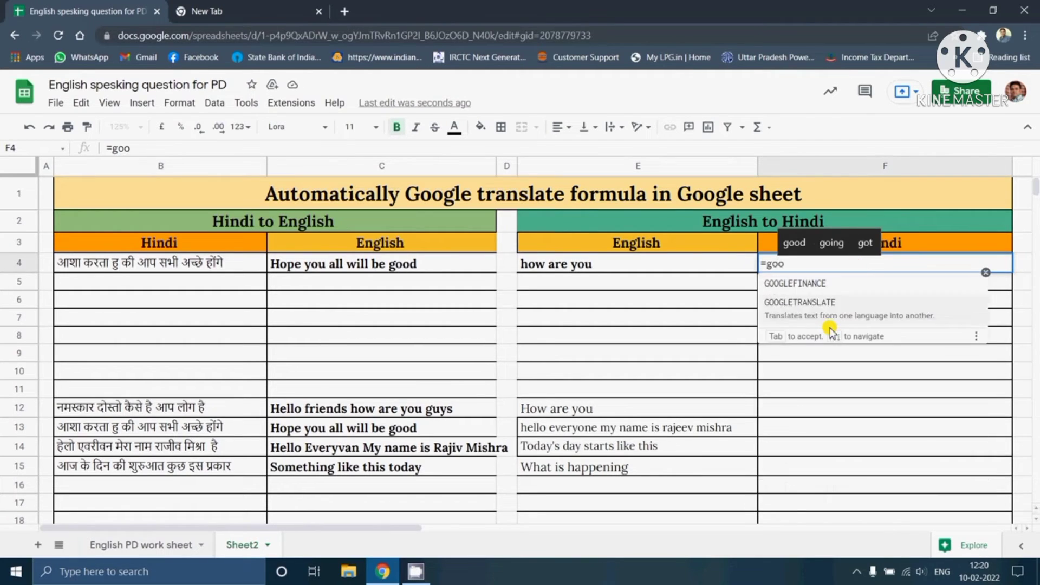
pyautogui.click(809, 315)
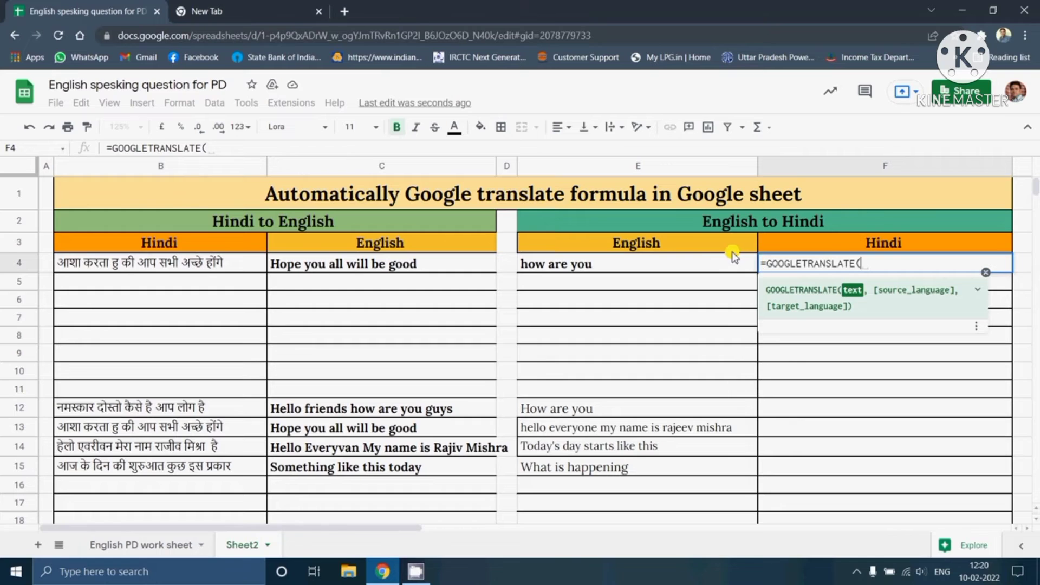
pyautogui.click(703, 262)
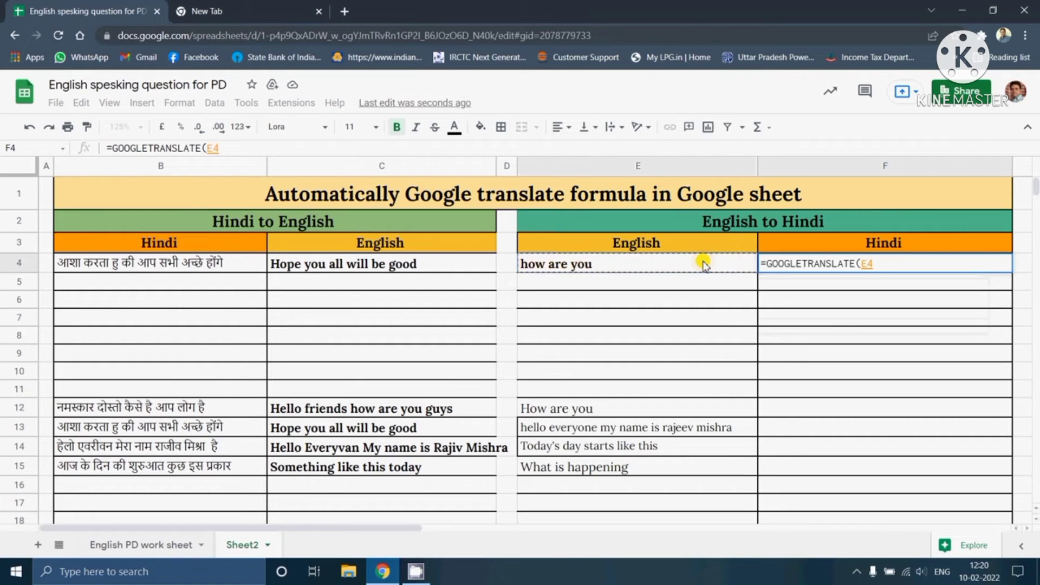
# Complete the F4 formula with source language "en" and target language "hi", giving =GOOGLETRANSLATE(E4,"en","hi")
pyautogui.write(',')
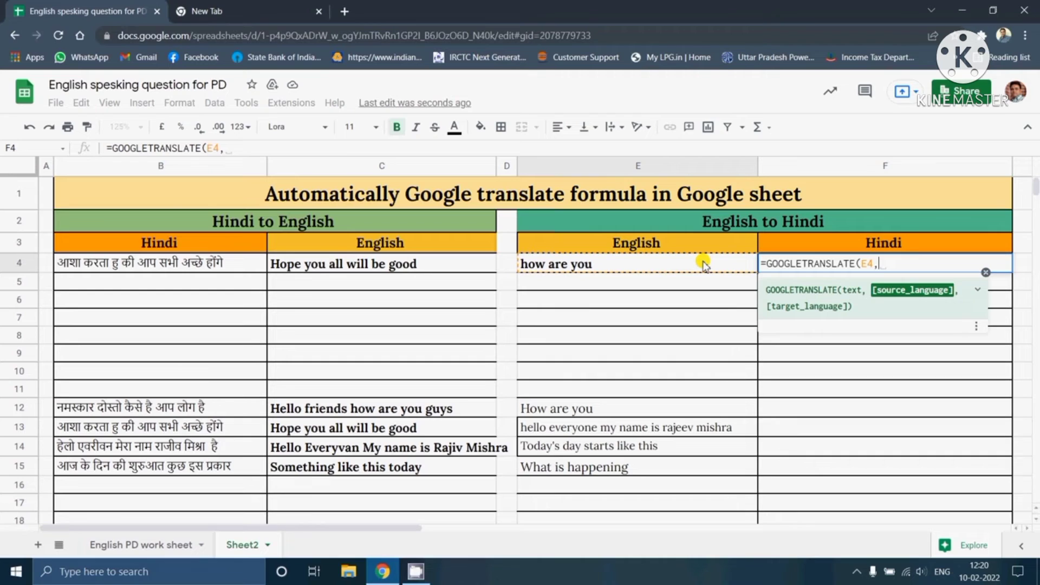
pyautogui.write('"')
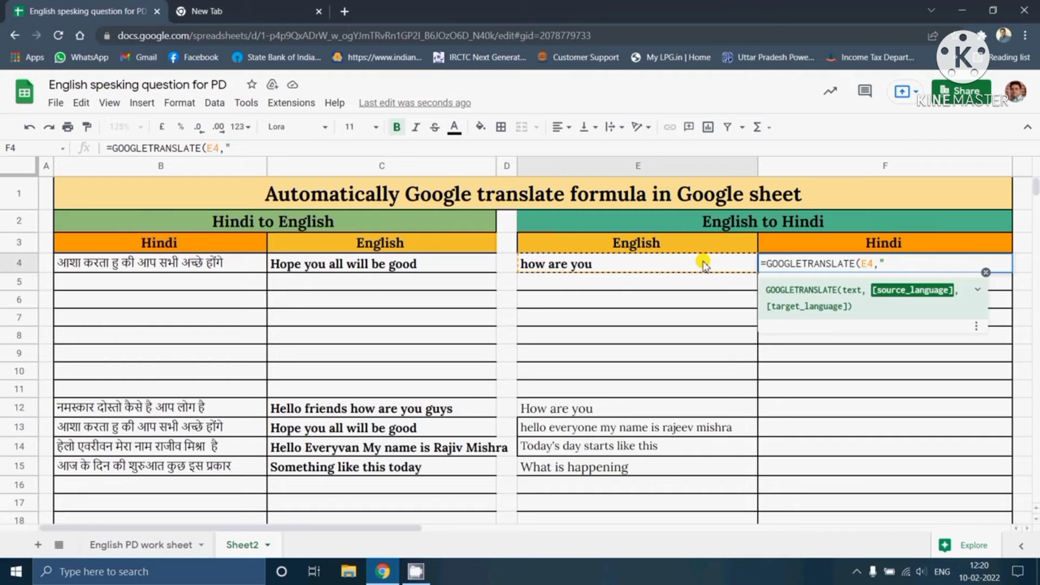
pyautogui.write('en')
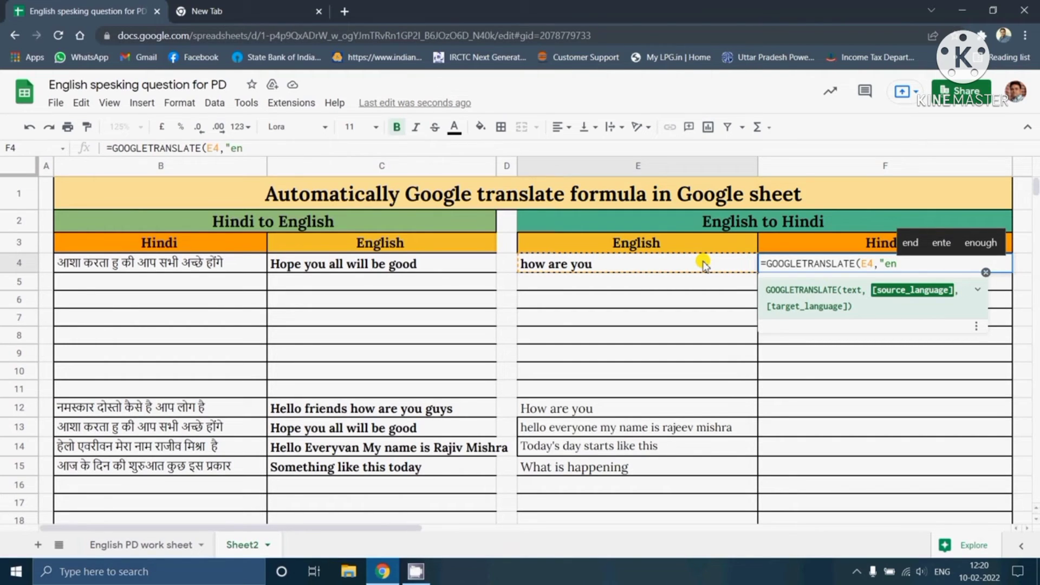
pyautogui.write('"')
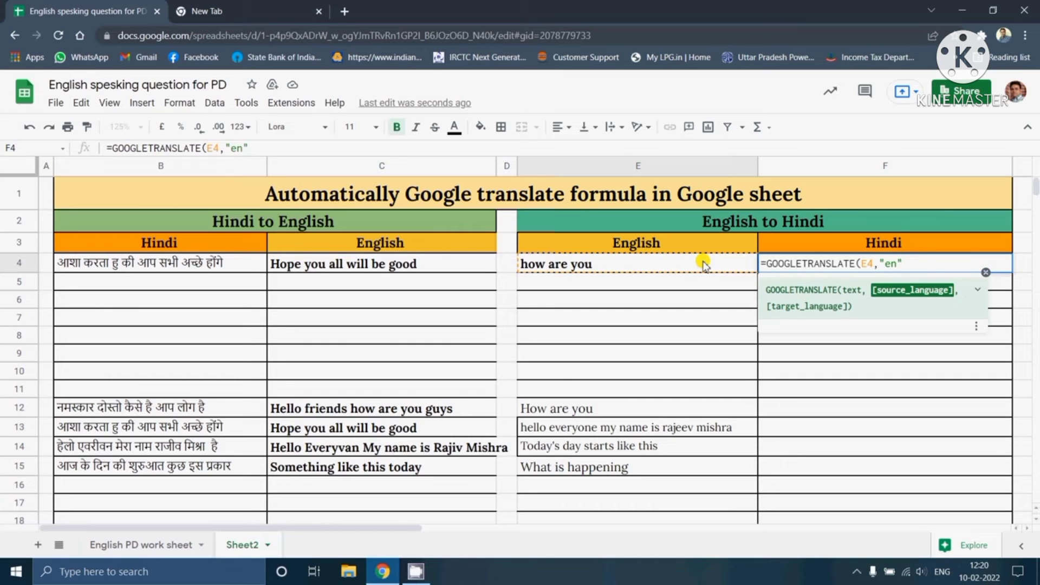
pyautogui.write(',')
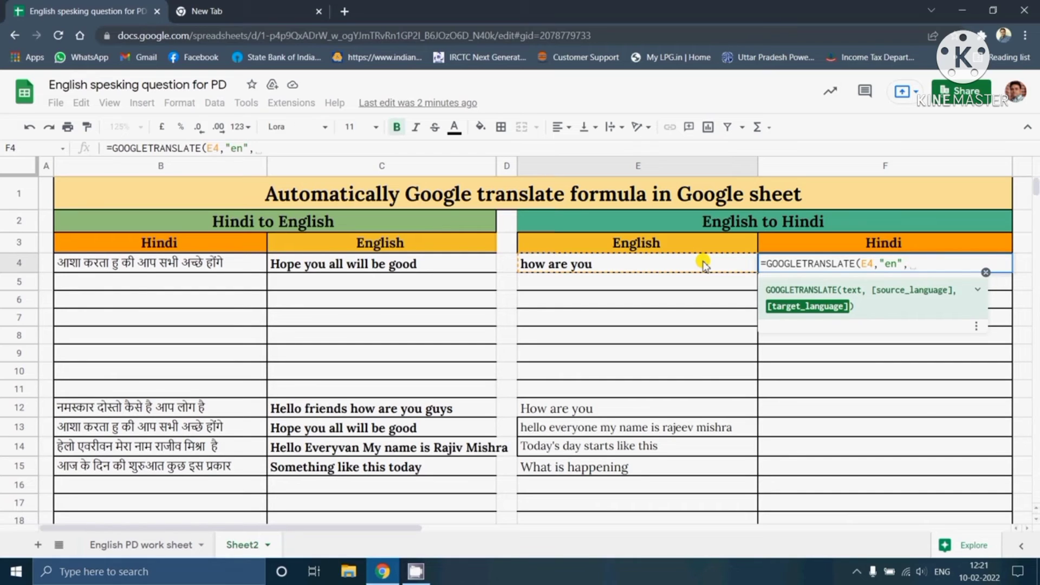
pyautogui.write('"')
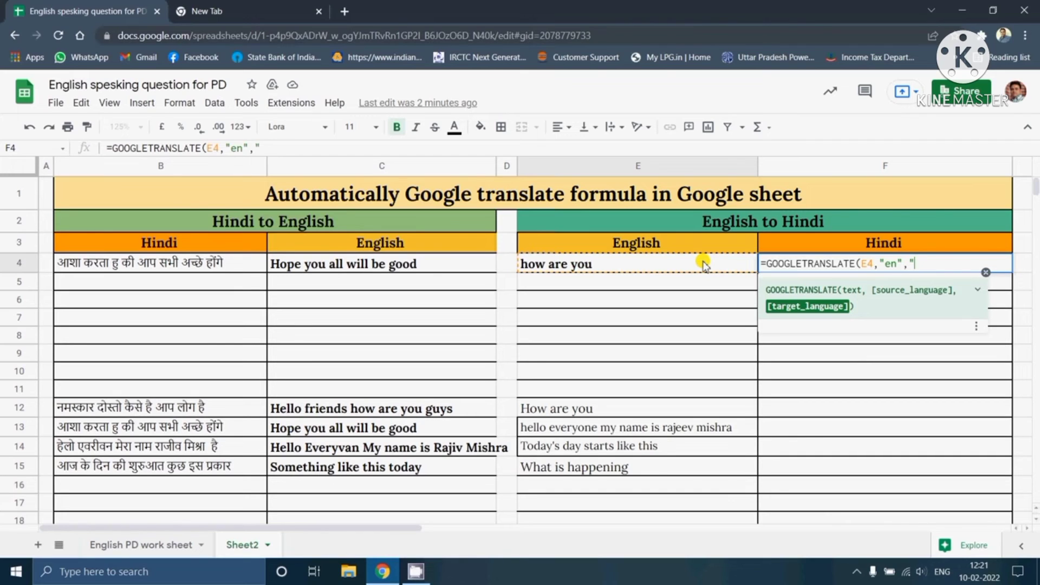
pyautogui.write('hi')
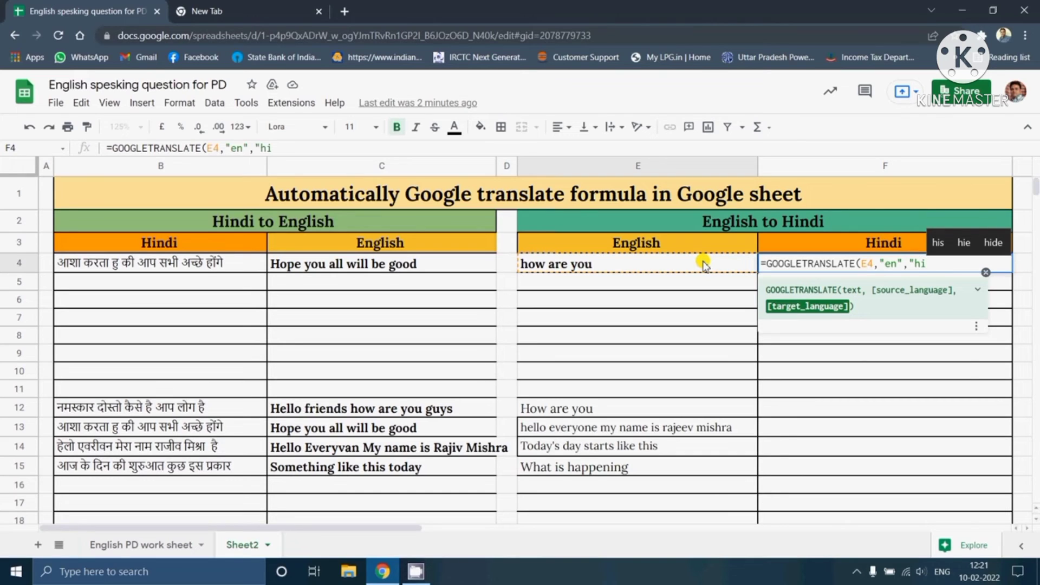
pyautogui.write('"')
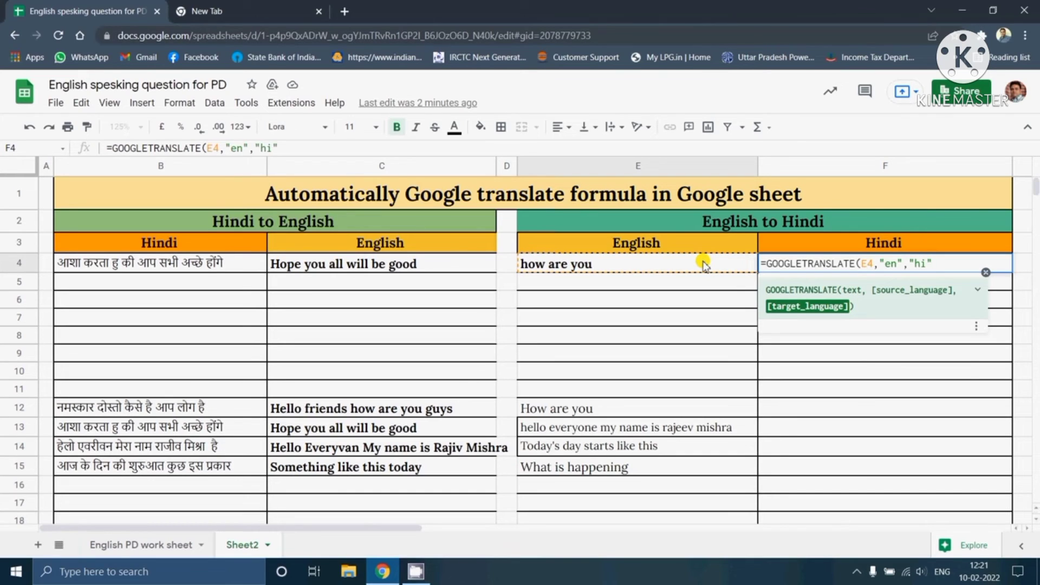
pyautogui.write(')')
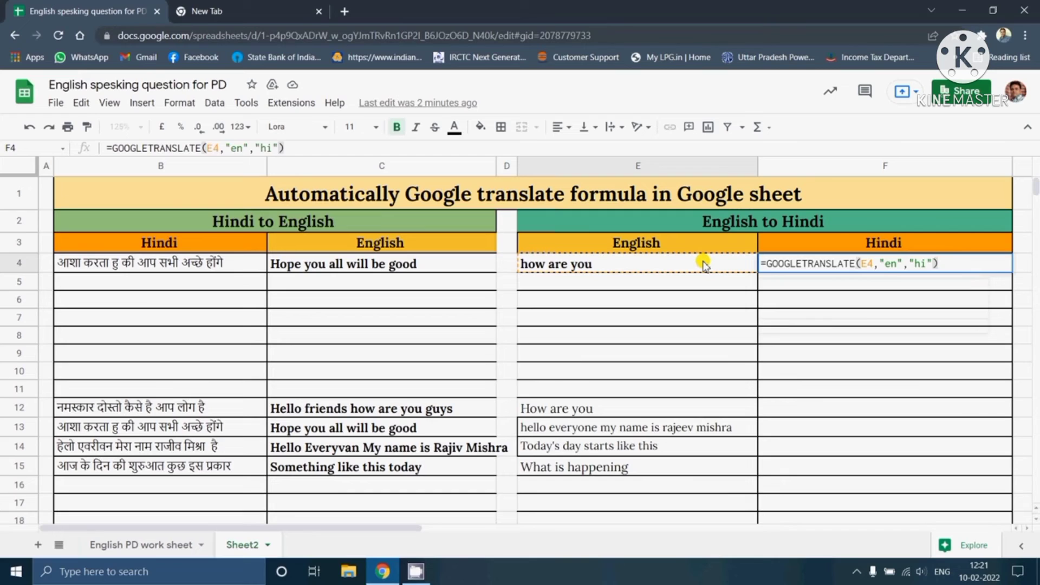
pyautogui.press('Return')
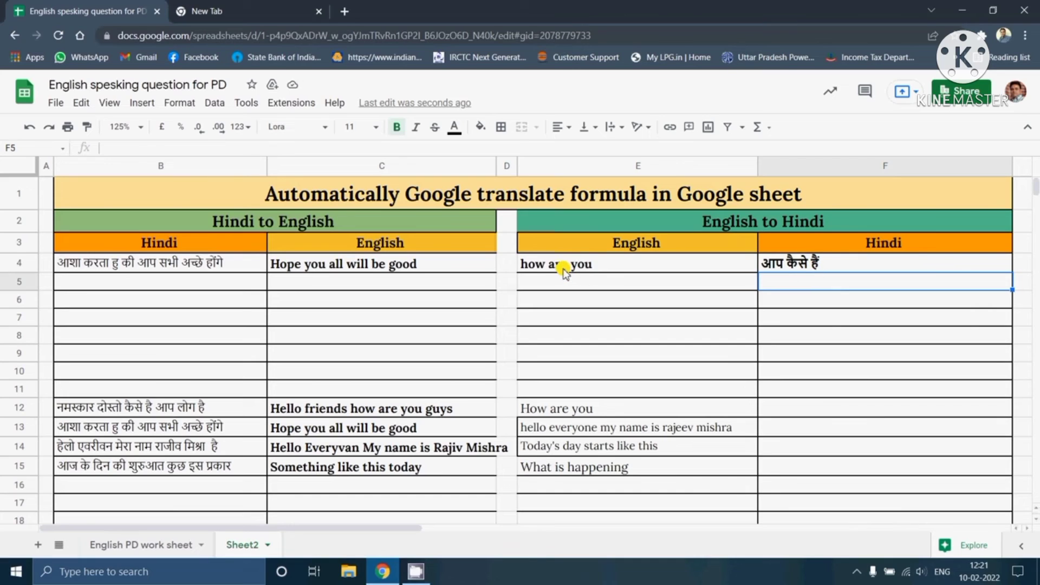
# Copy the English to Hindi translation formula from F4 into F12:F15 beside the sample English phrases
pyautogui.click(791, 265)
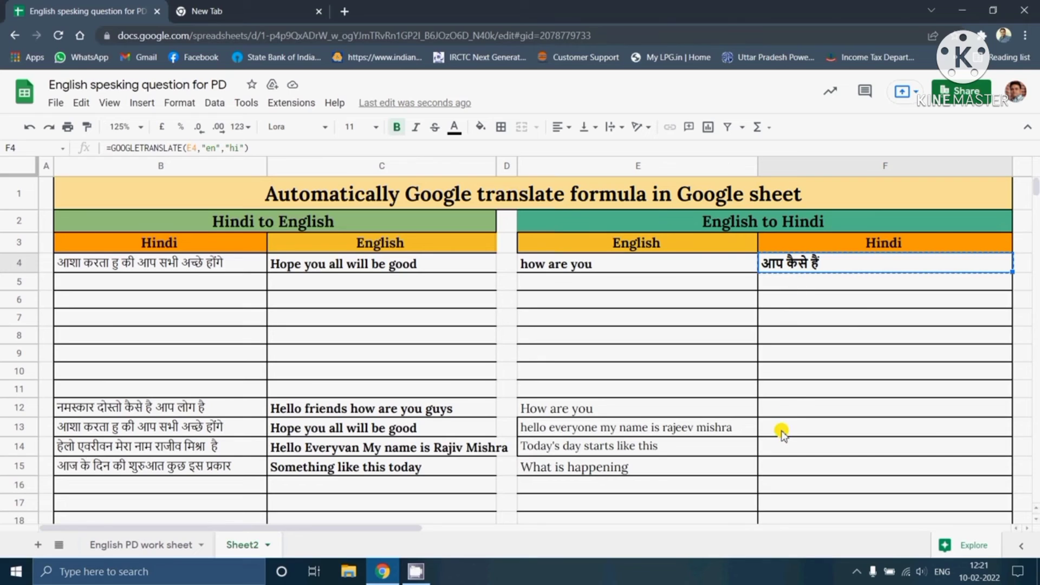
pyautogui.click(789, 411)
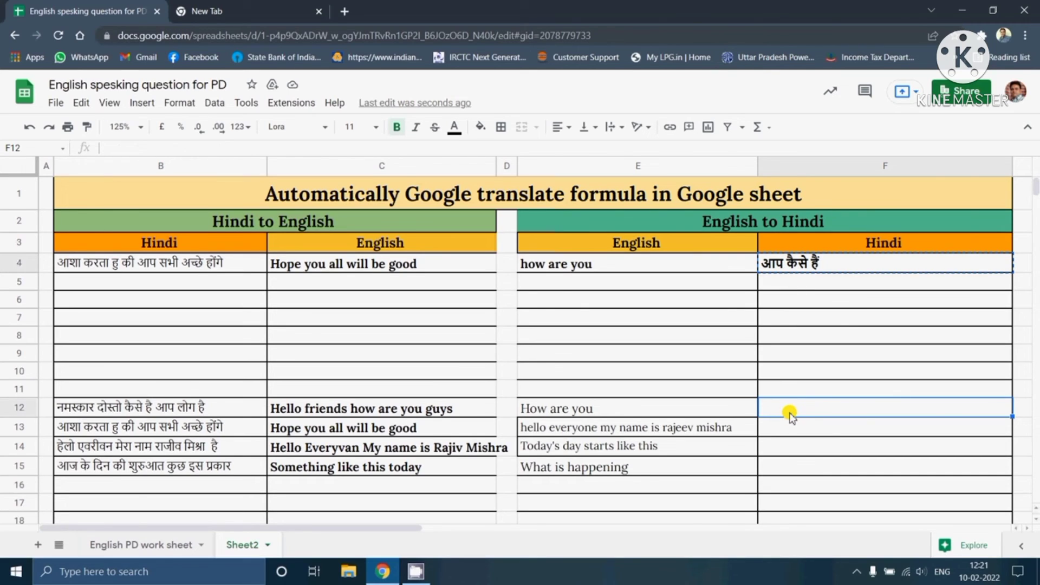
pyautogui.hotkey('shift', 'Down')
pyautogui.hotkey('shift', 'Down')
pyautogui.hotkey('shift', 'Down')
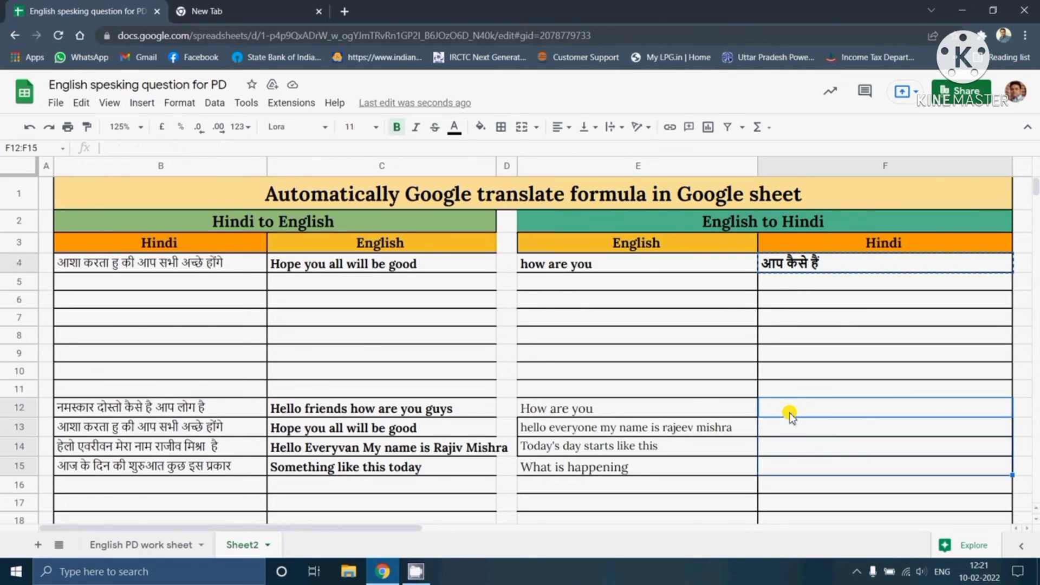
pyautogui.hotkey('ctrl', 'v')
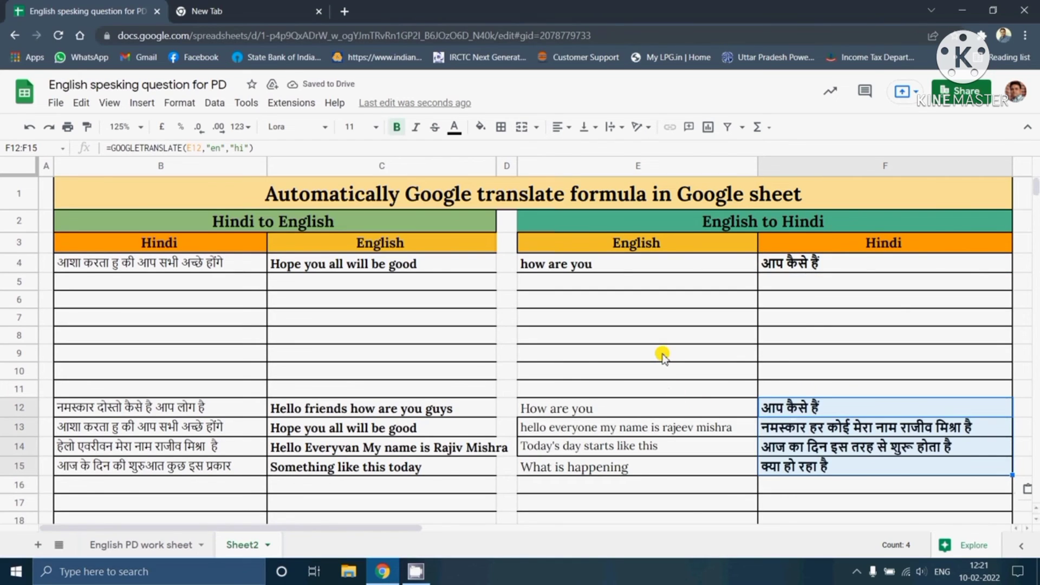
pyautogui.click(662, 500)
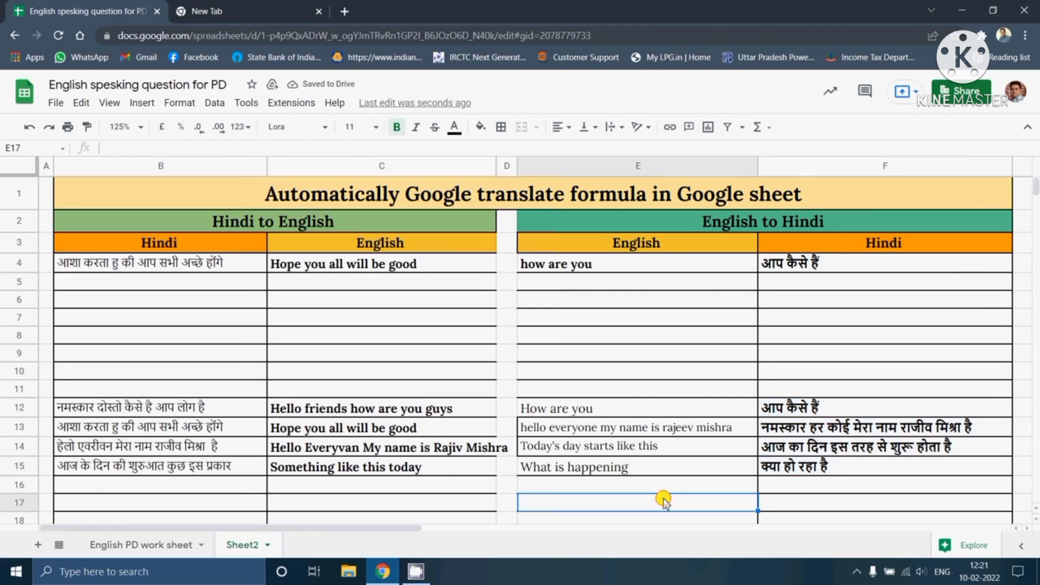